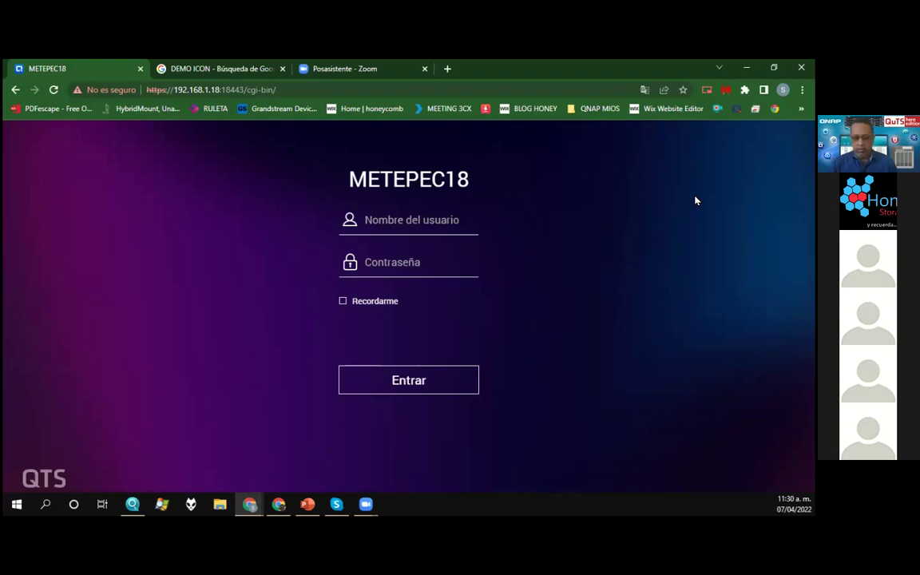
- Sign in to the METEPEC18 NAS as admin with the account password and the two-step verification code
type("admin")
key("Tab")
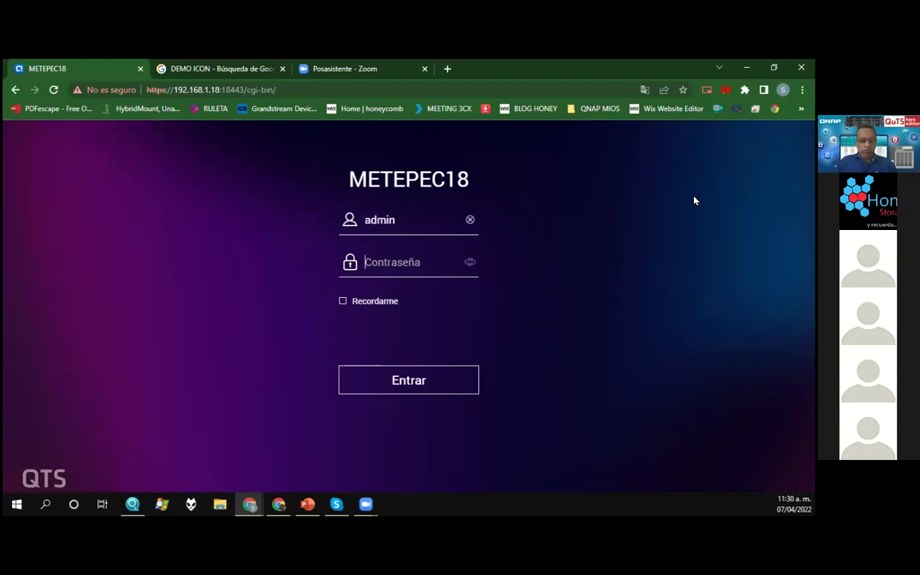
type("t")
key("BackSpace")
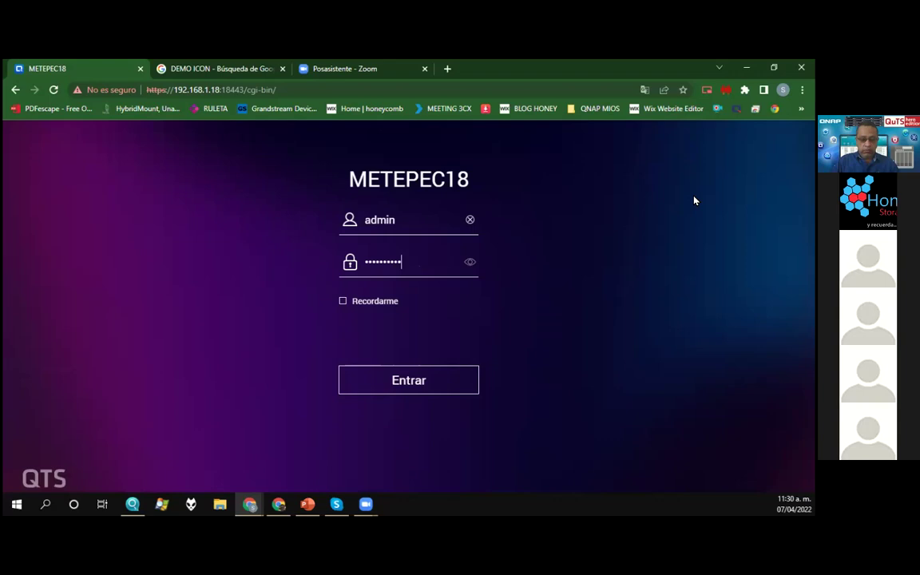
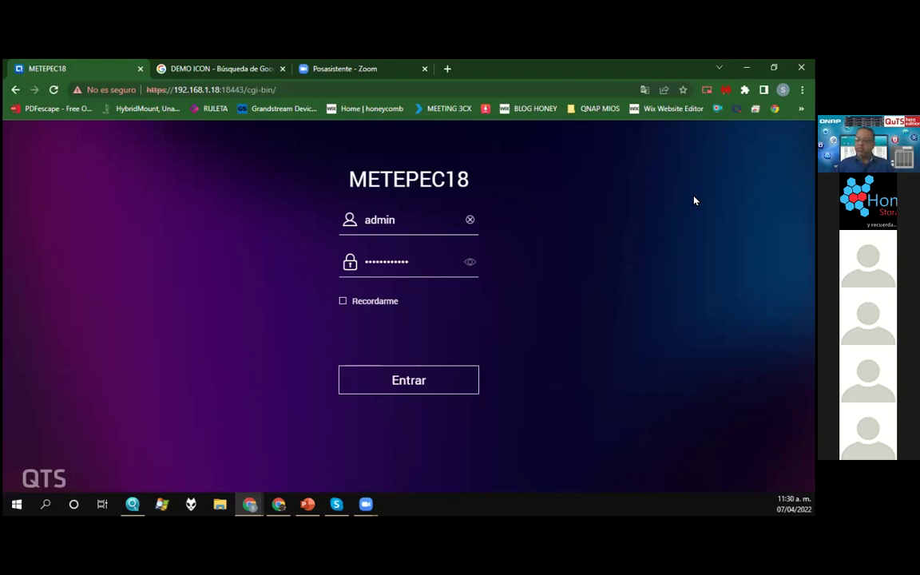
left_click(405, 389)
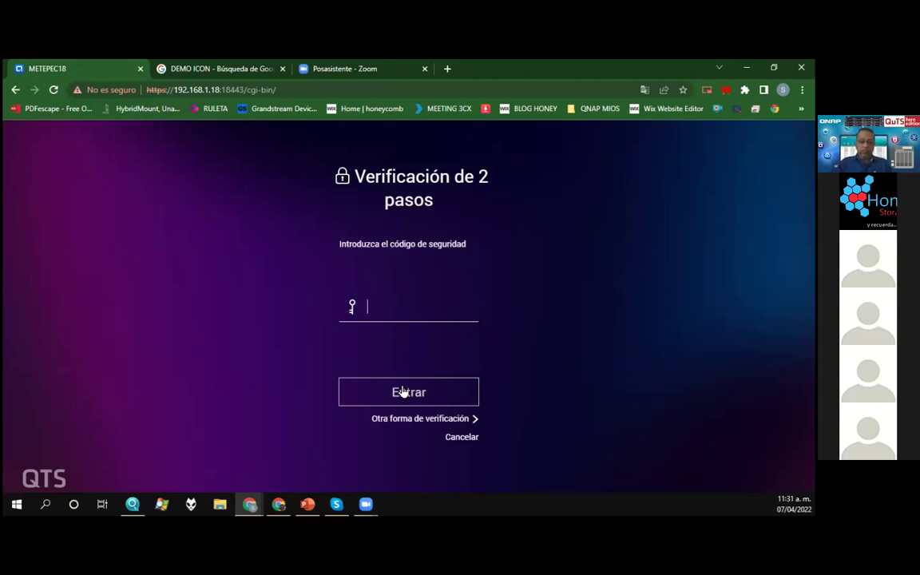
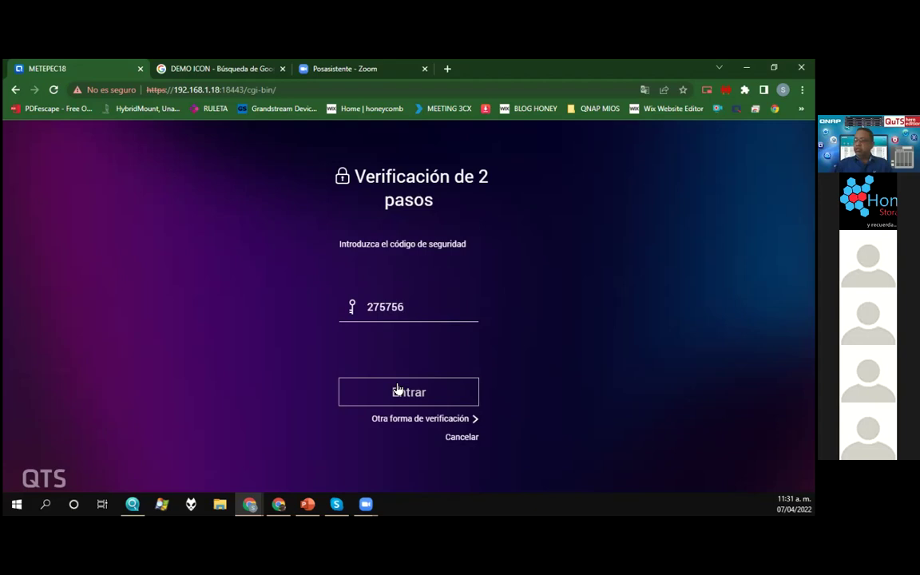
left_click(416, 403)
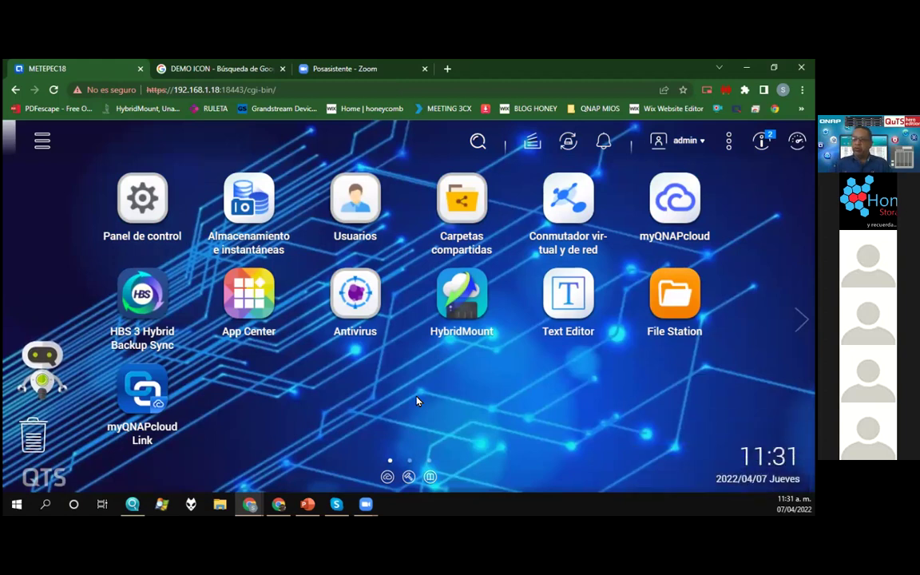
- Launch HybridMount maximized, view cache usage for Google Drive, then go to mount management
left_click(472, 306)
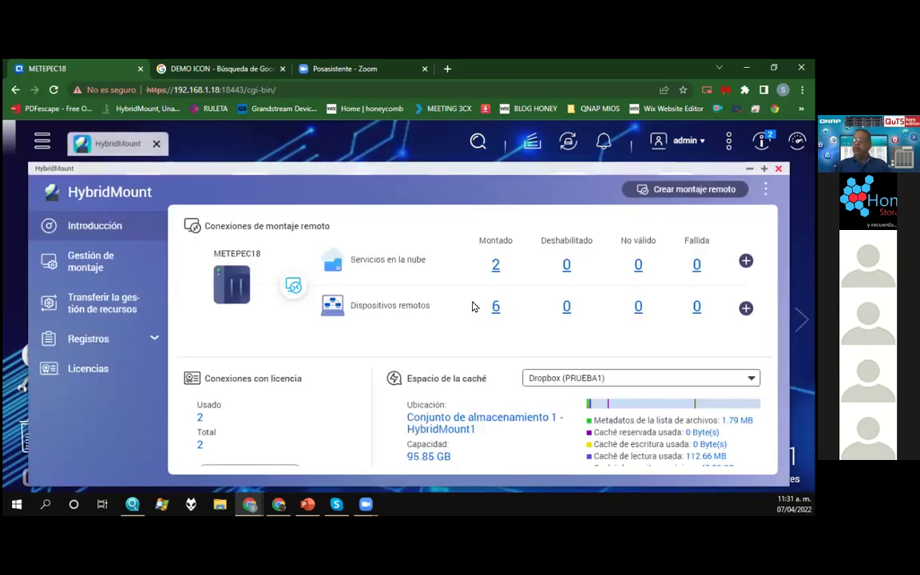
double_click(723, 169)
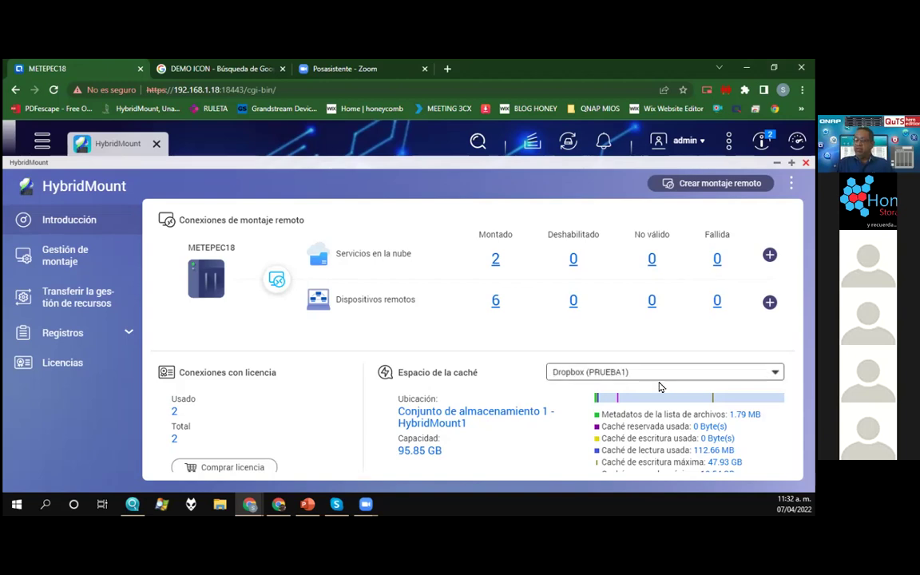
left_click(591, 372)
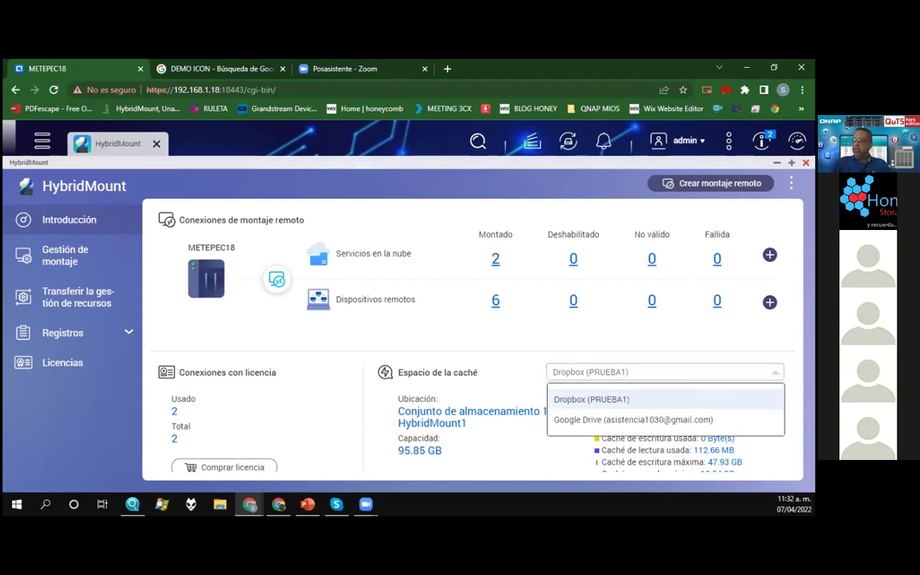
left_click(585, 418)
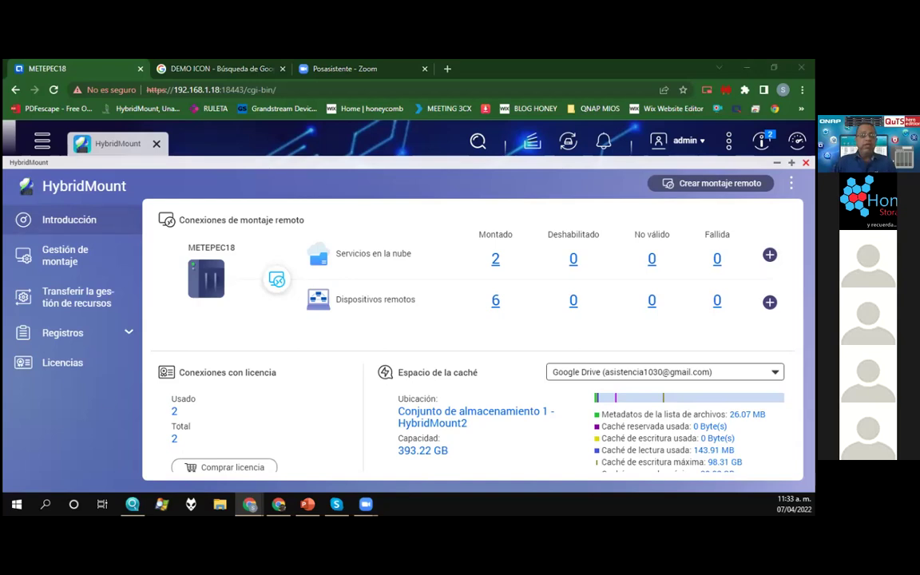
left_click(79, 257)
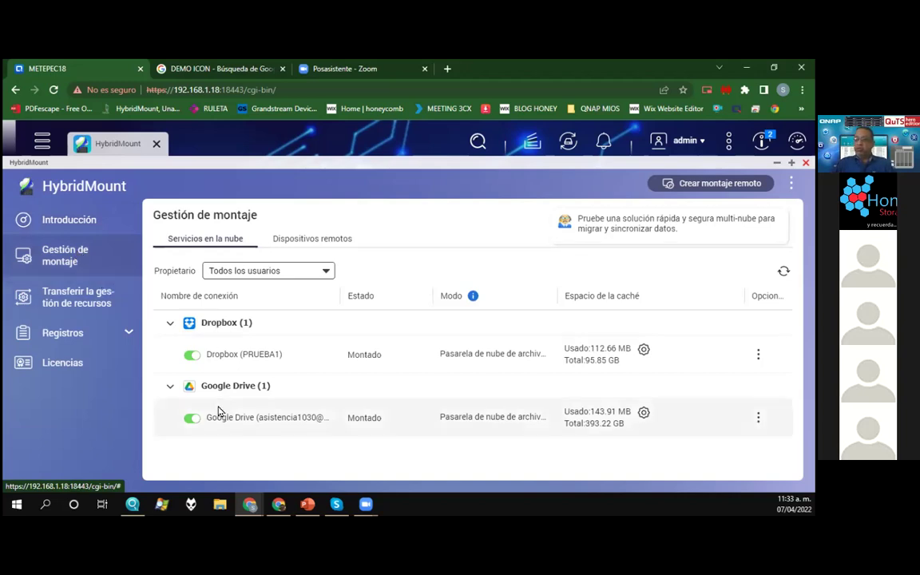
- List the remote device mounts and scroll through the CIFS/SMB, WebDAV and FTP rows
left_click(323, 244)
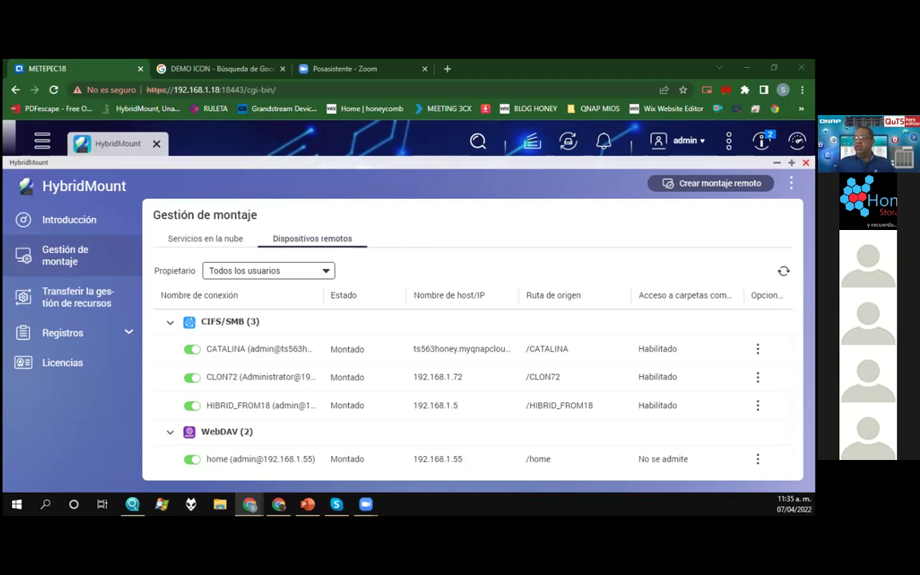
left_click(66, 229)
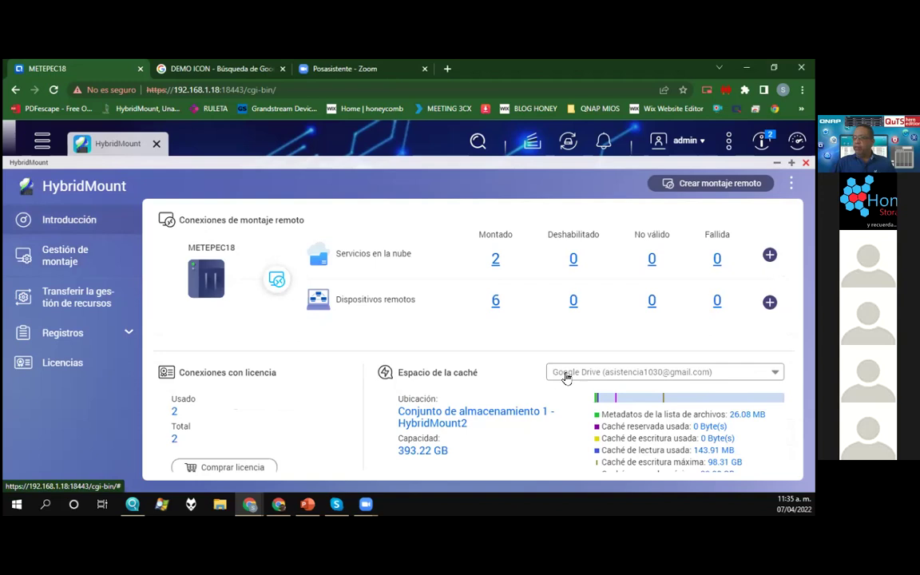
left_click(60, 256)
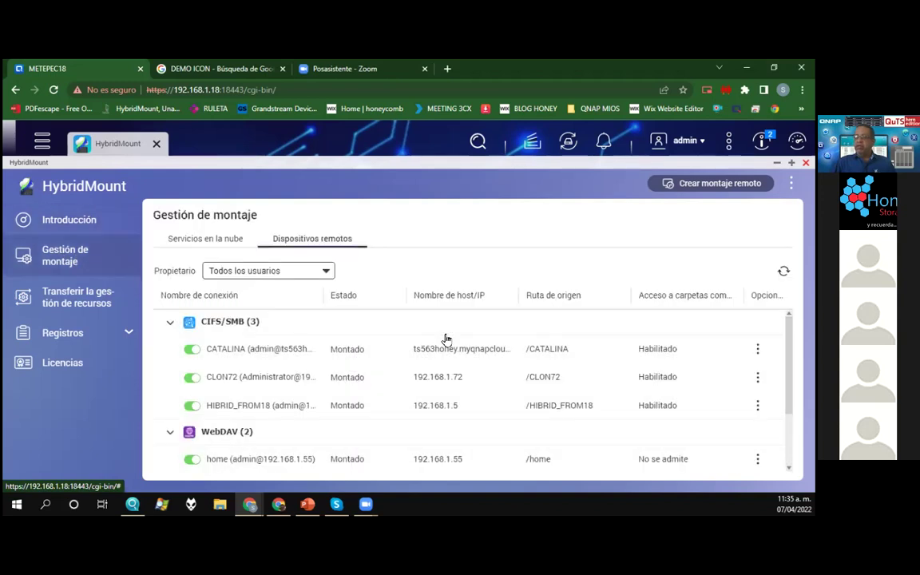
left_click(188, 239)
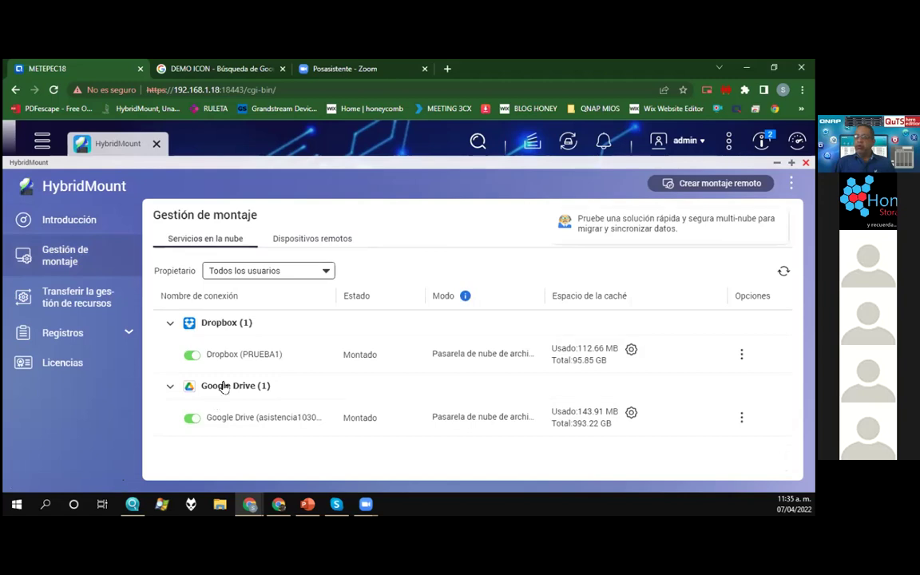
left_click(318, 242)
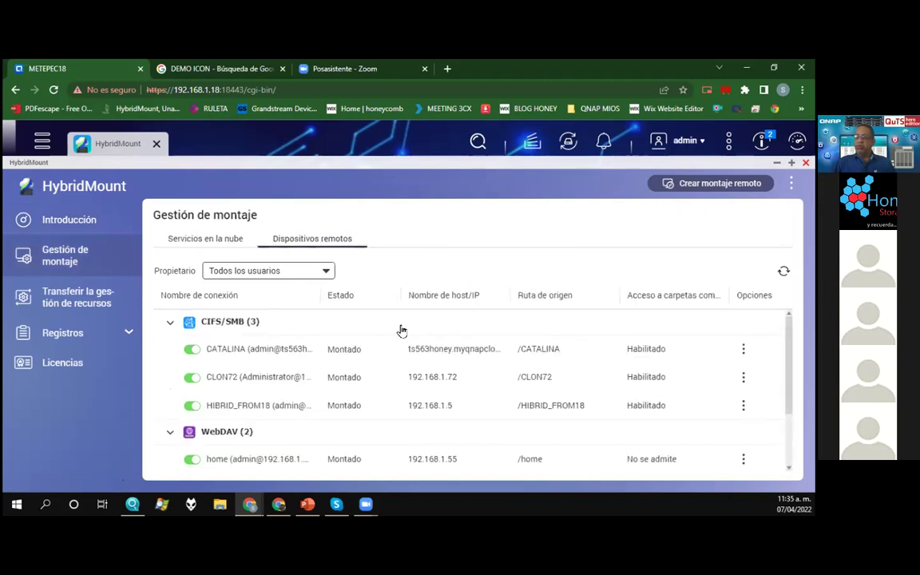
scroll(292, 385, "down", 3)
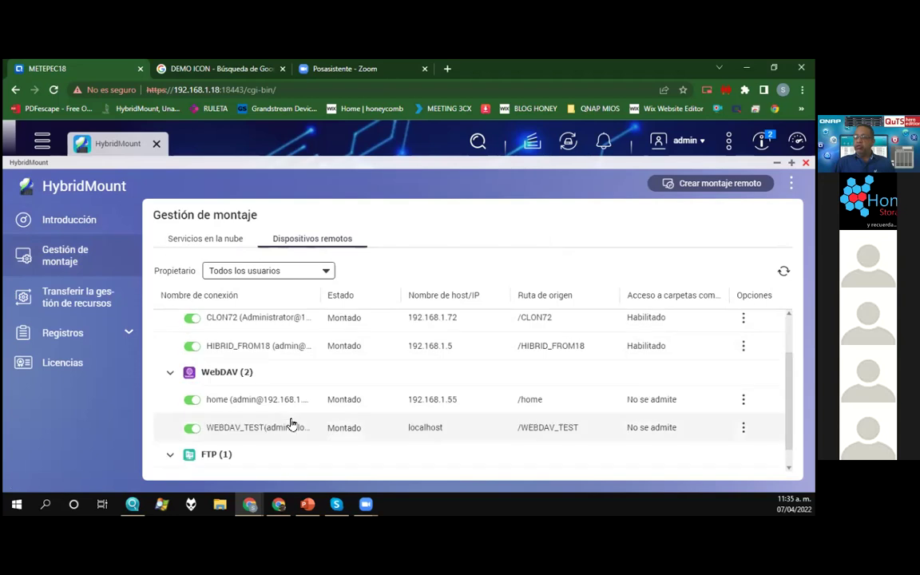
scroll(263, 440, "up", 3)
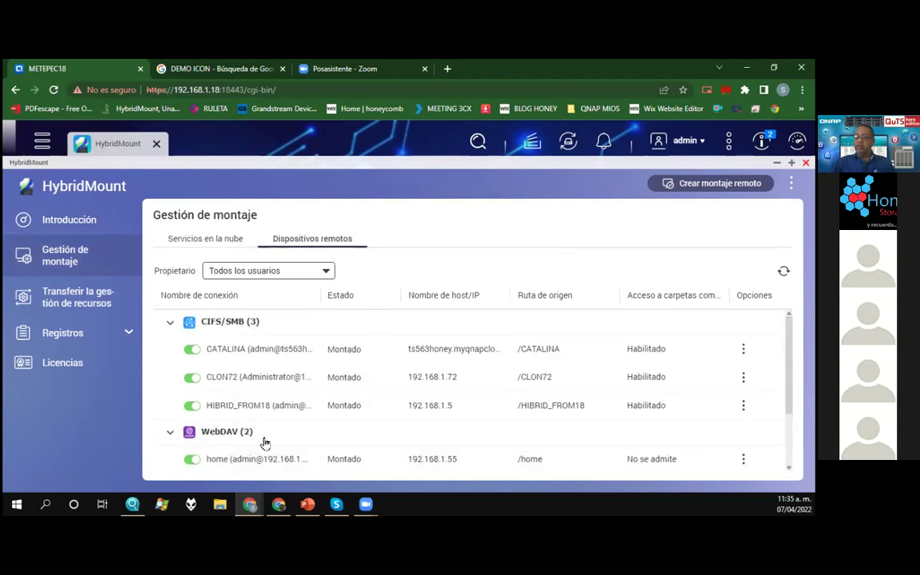
scroll(233, 351, "down", 3)
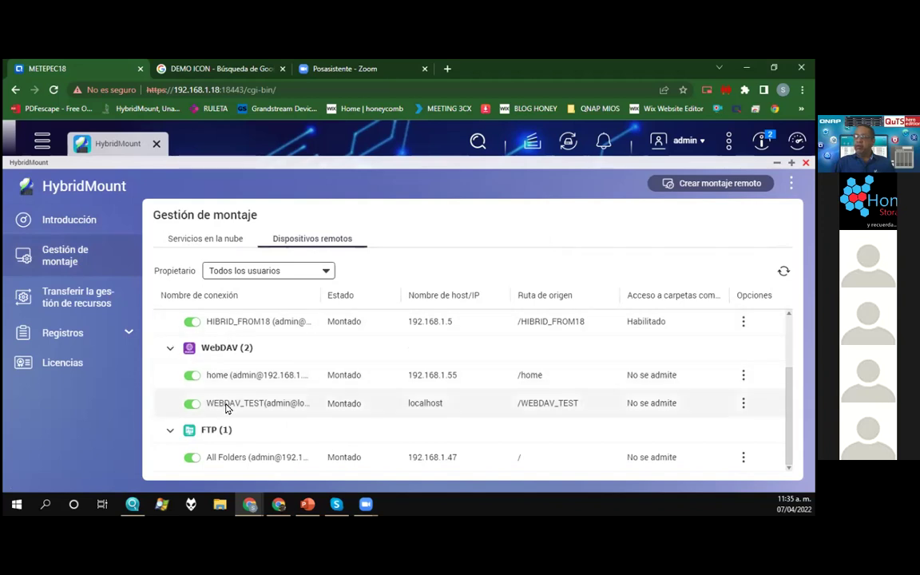
left_click(79, 297)
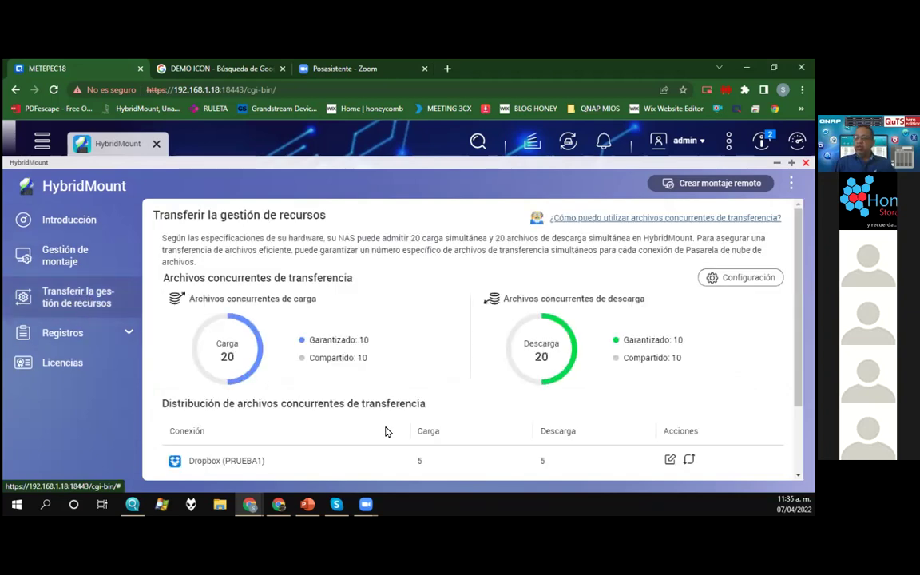
- Review the concurrent transfer limits for Dropbox (PRUEBA1) without changing them
scroll(603, 378, "down", 2)
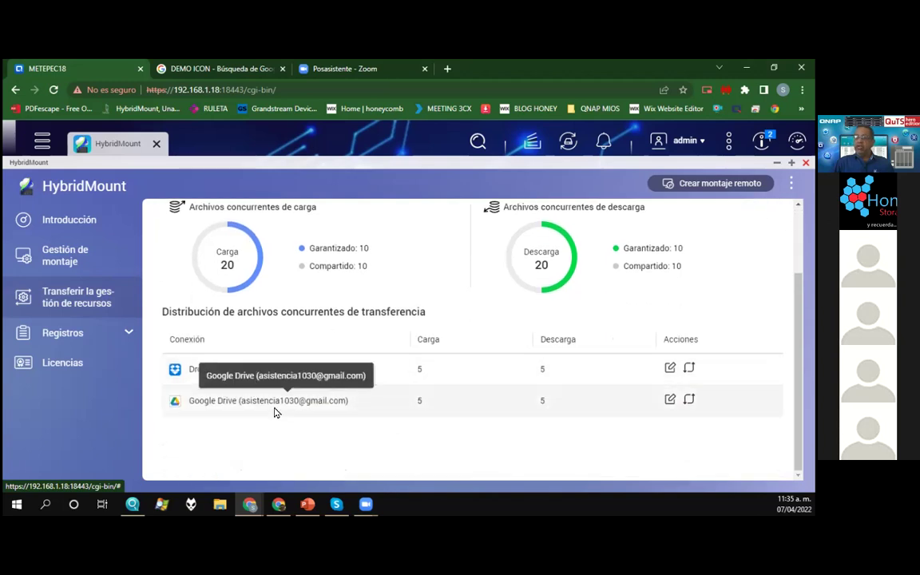
left_click(670, 369)
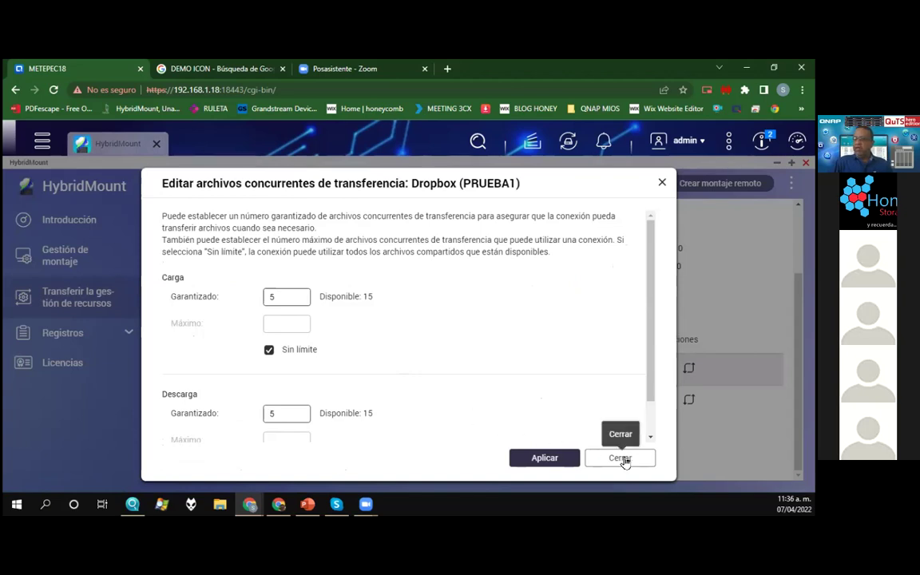
left_click_drag(648, 382, 651, 436)
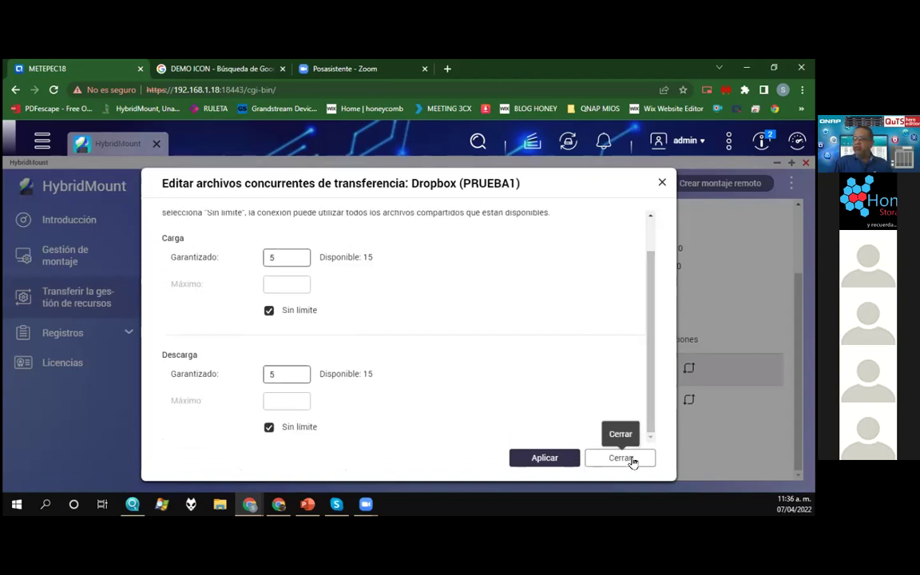
left_click(625, 460)
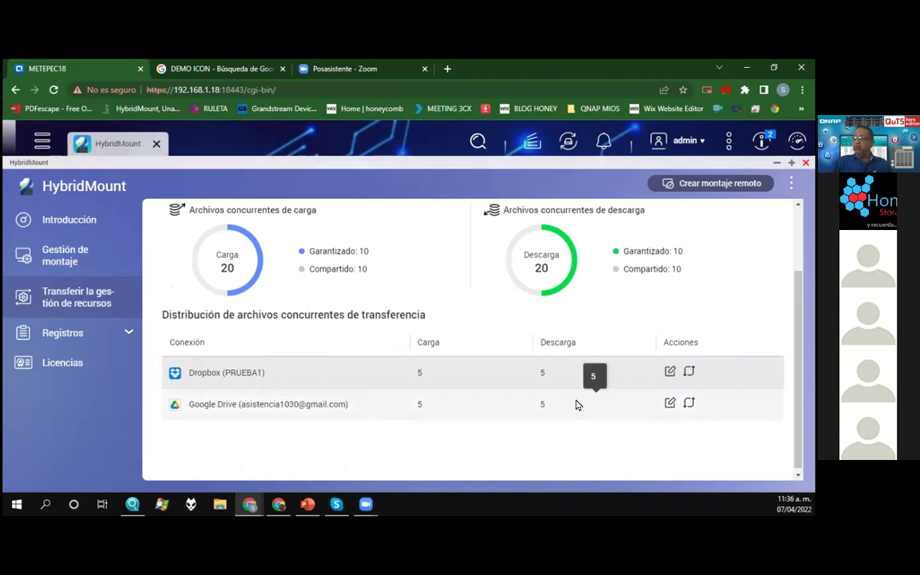
- Check the HybridMount licence: 2 of 2 connections used on a permanent free licence
left_click(72, 334)
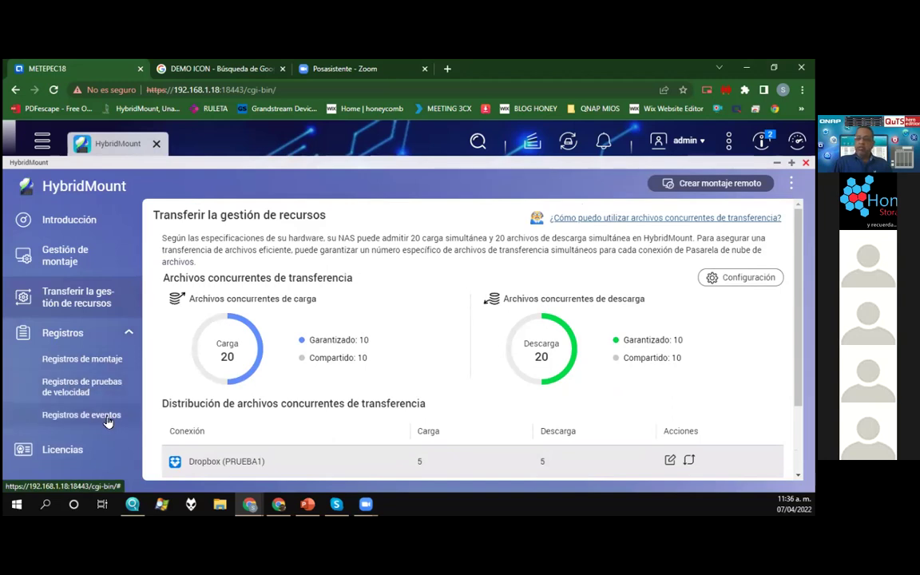
left_click(61, 451)
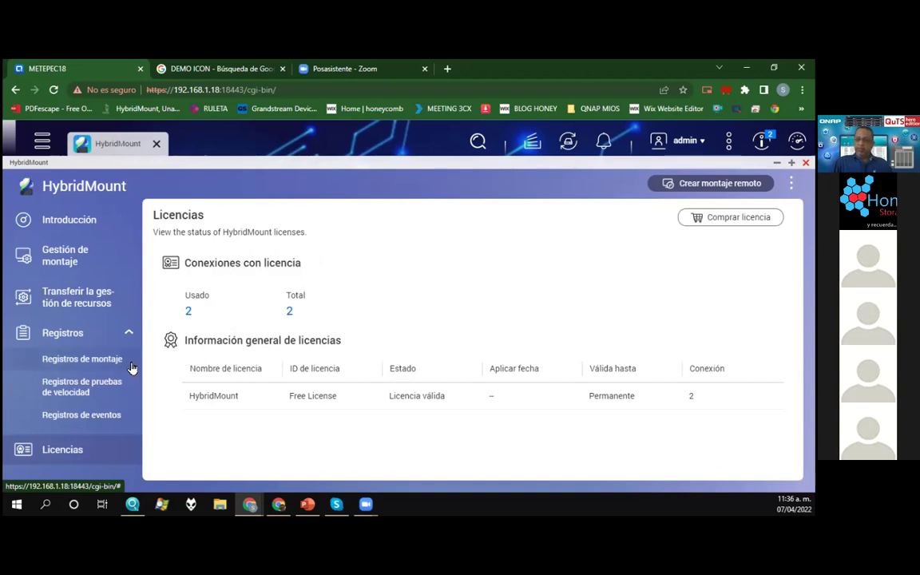
left_click(129, 334)
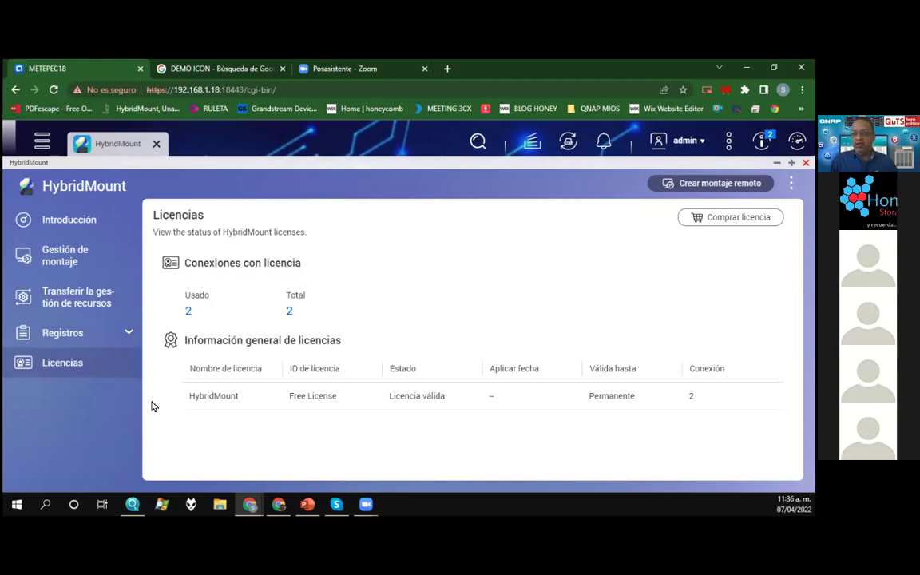
left_click(219, 505)
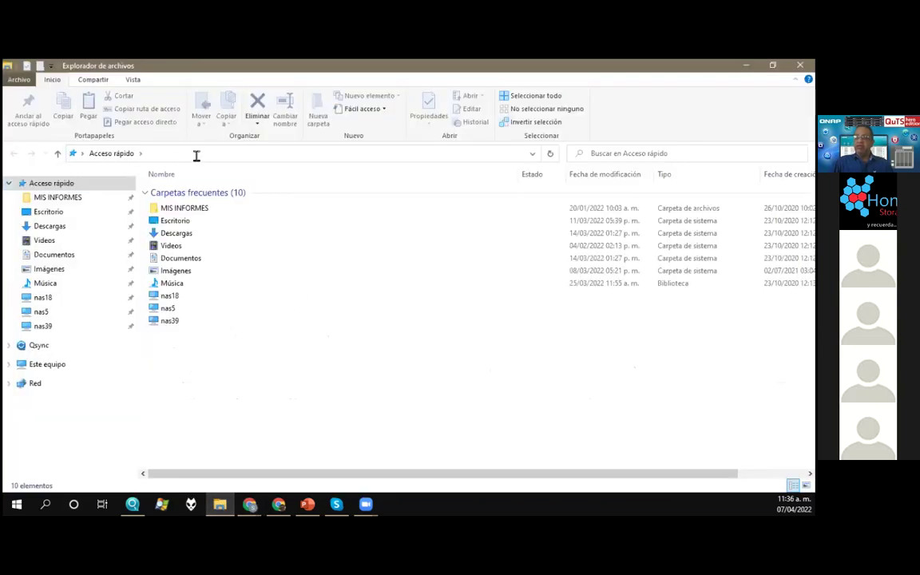
- Browse to \\192.168.1.18 in File Explorer to list the NAS's 21 shared folders
left_click(195, 155)
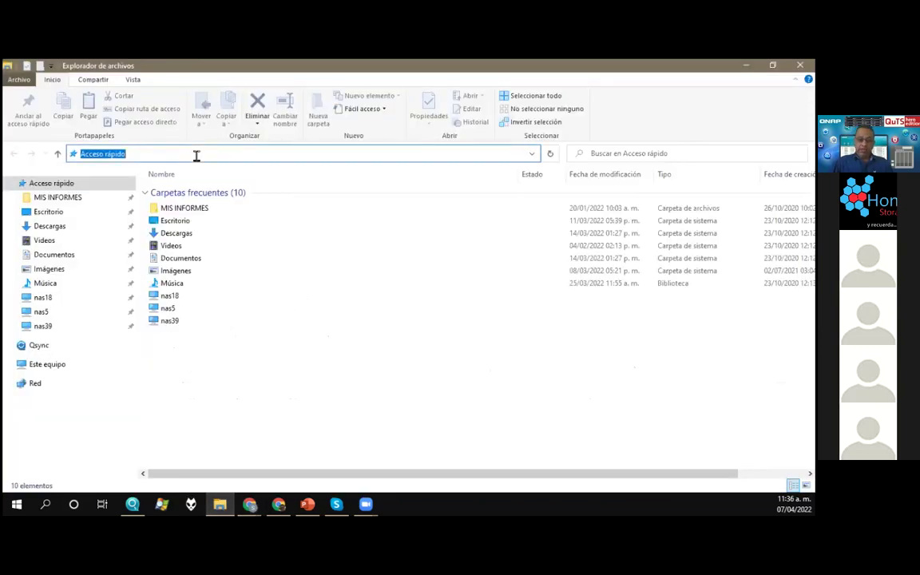
type("\\\\")
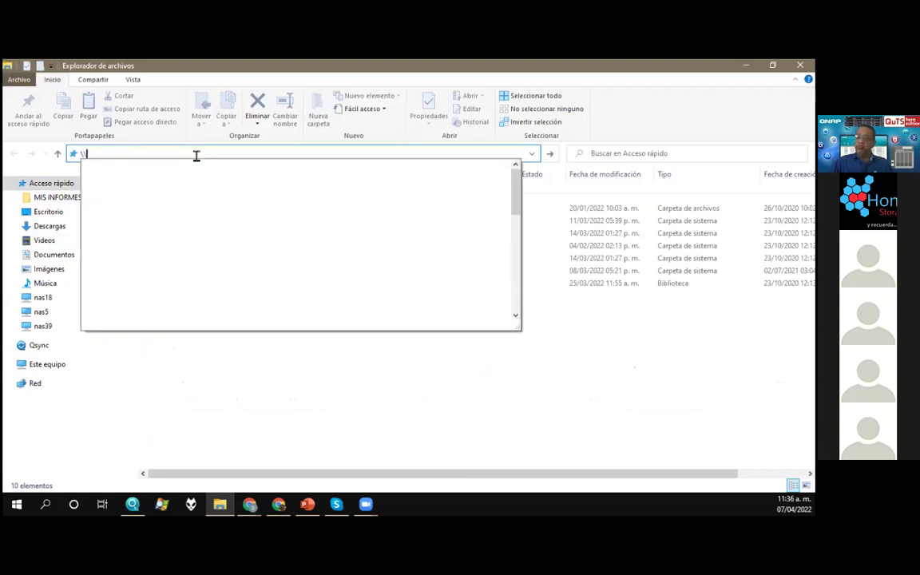
type("192.168.1.18")
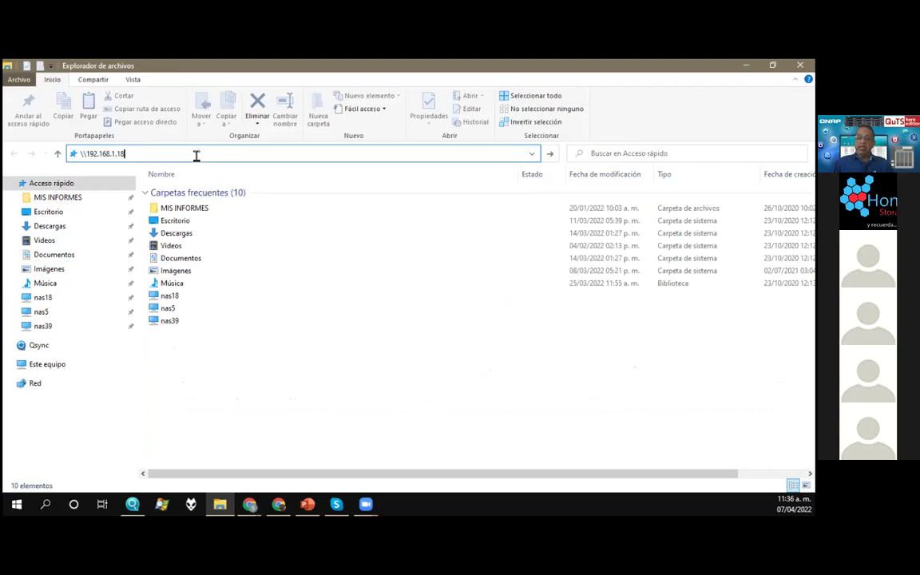
key("Return")
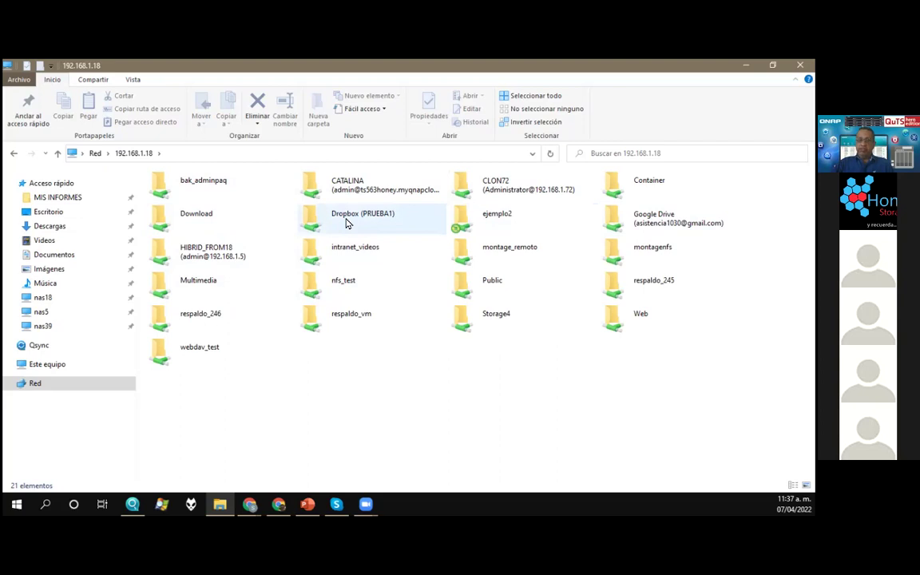
double_click(348, 222)
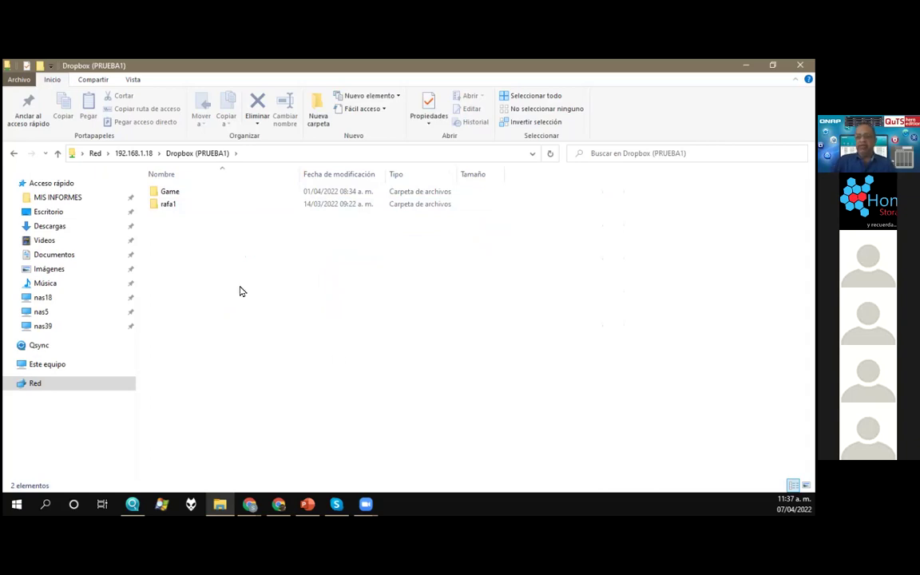
- Create a folder named Recursos in Dropbox (PRUEBA1), open it, then go back to the share list
right_click(200, 259)
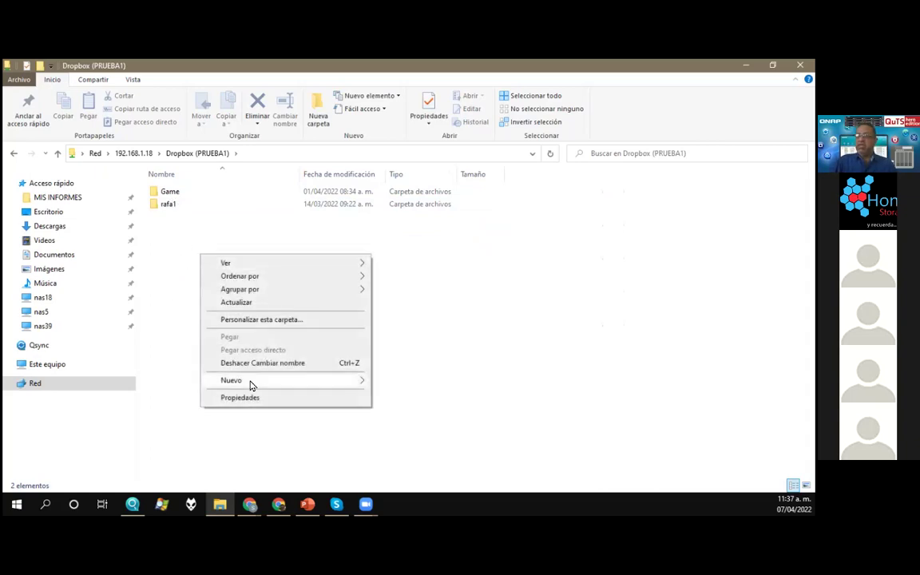
mouse_move(288, 384)
left_click(392, 221)
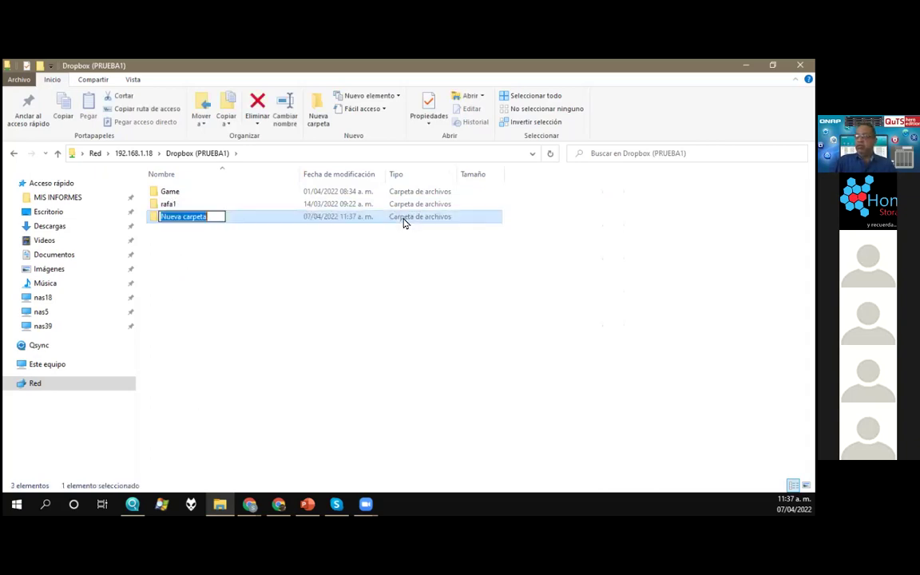
type("Recursos")
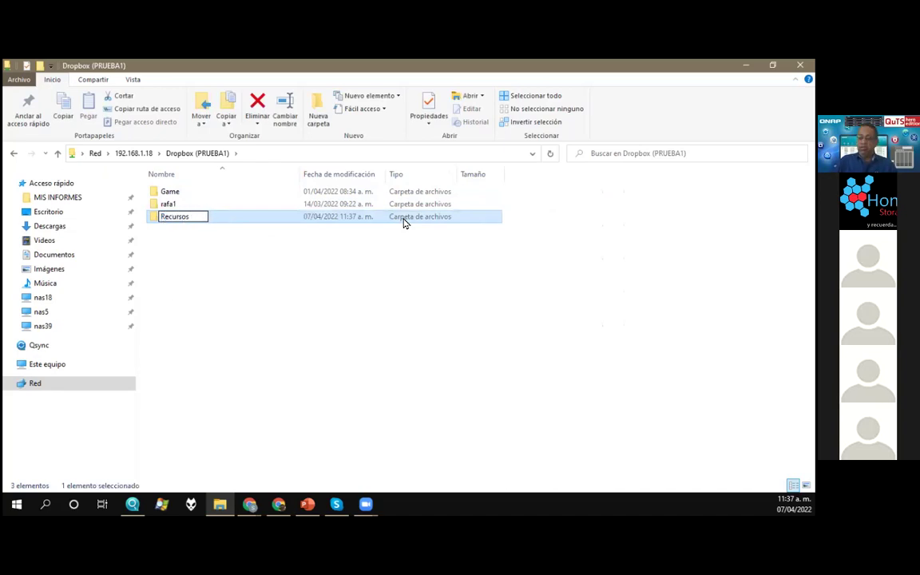
key("Return")
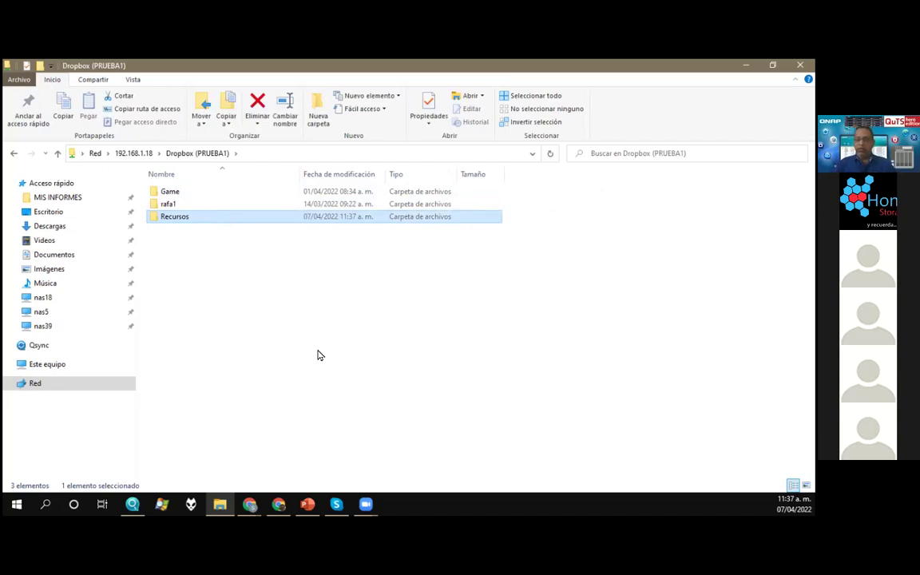
double_click(177, 220)
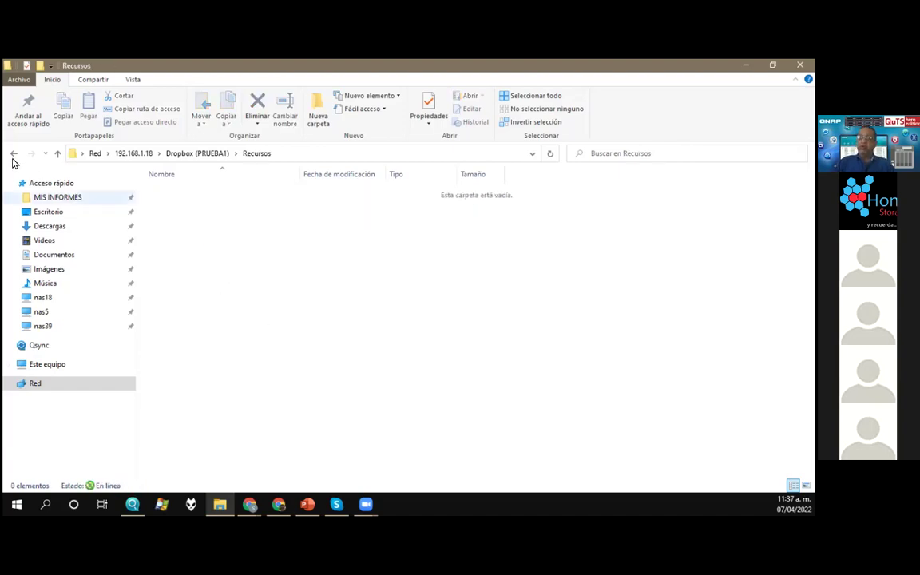
key("alt+Left")
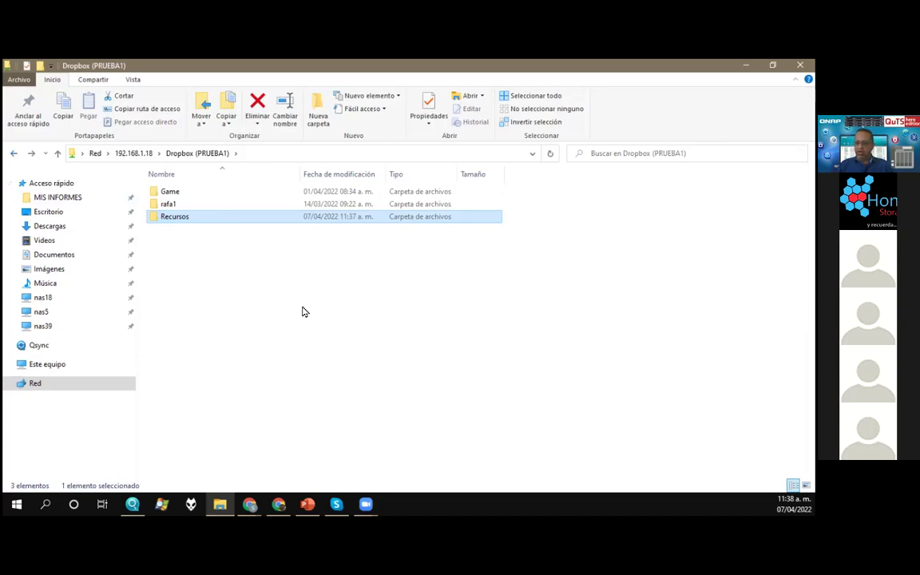
left_click(12, 155)
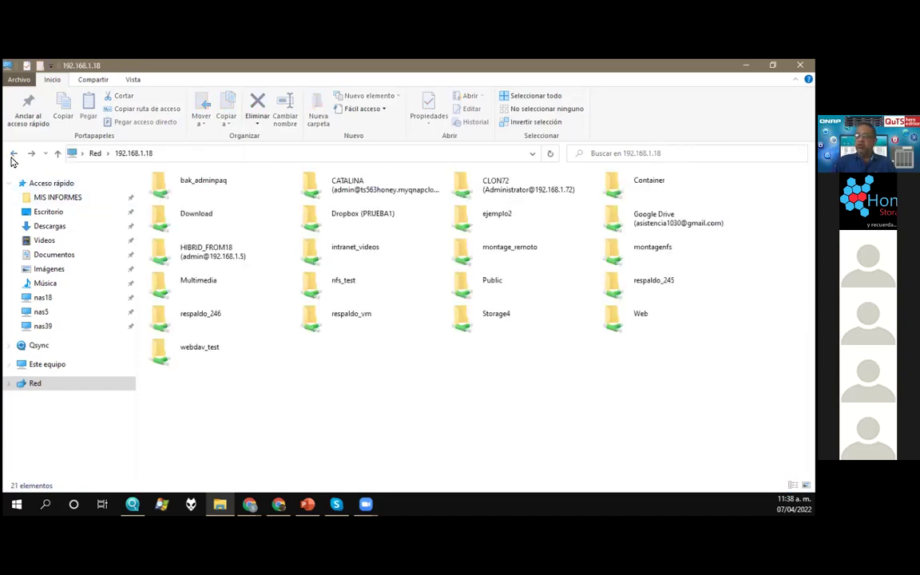
- Open Google Drive's My Drive and browse the CASADOS 50, Casa and Boda beberlin folders
left_click(654, 225)
double_click(653, 225)
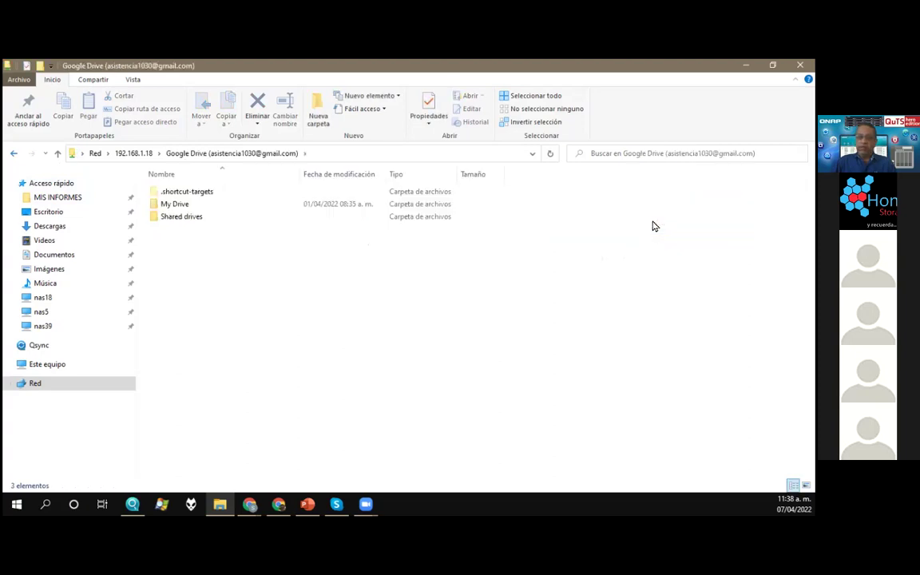
left_click(170, 207)
double_click(170, 206)
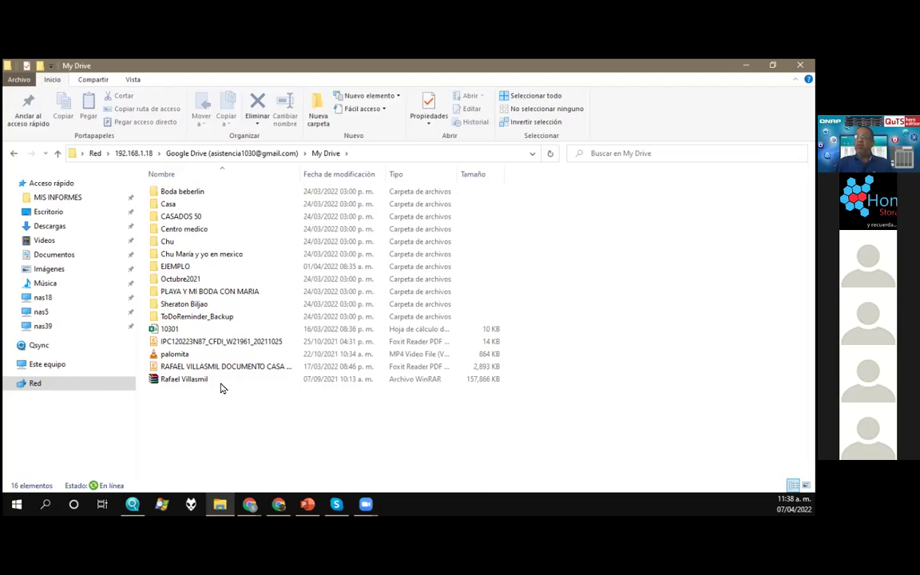
double_click(197, 218)
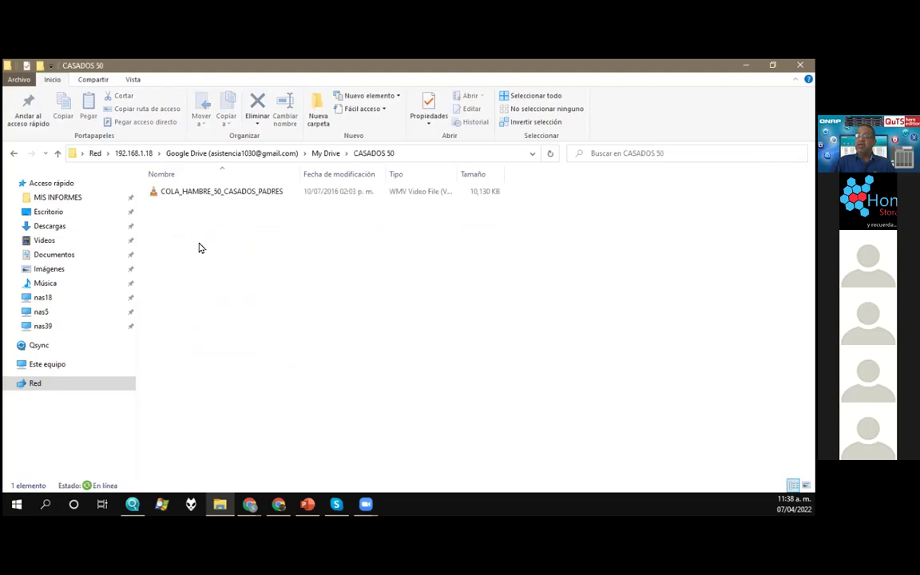
left_click(13, 156)
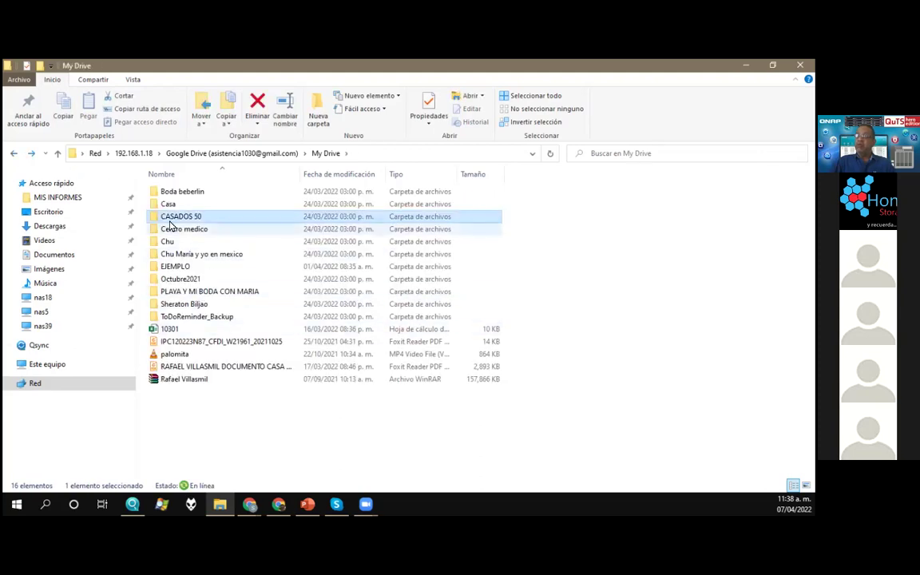
double_click(170, 204)
left_click(13, 152)
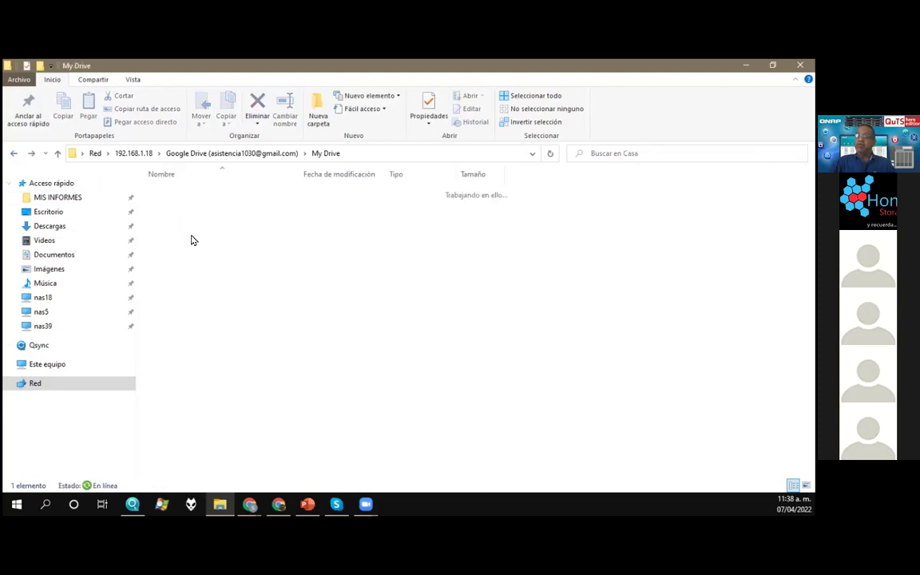
double_click(192, 195)
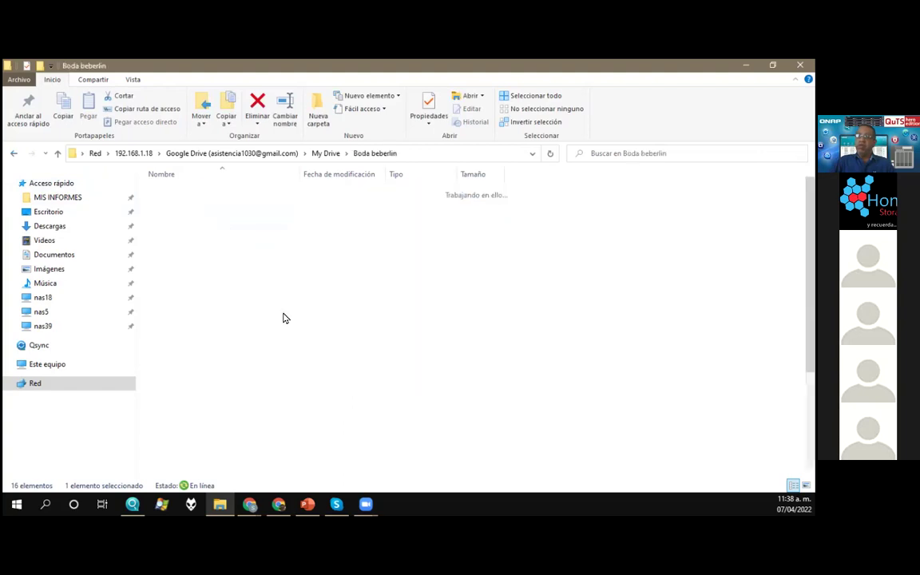
- View photo 20170812_205328 in Boda beberlin, then return to the Google Drive top folder
scroll(244, 372, "down", 4)
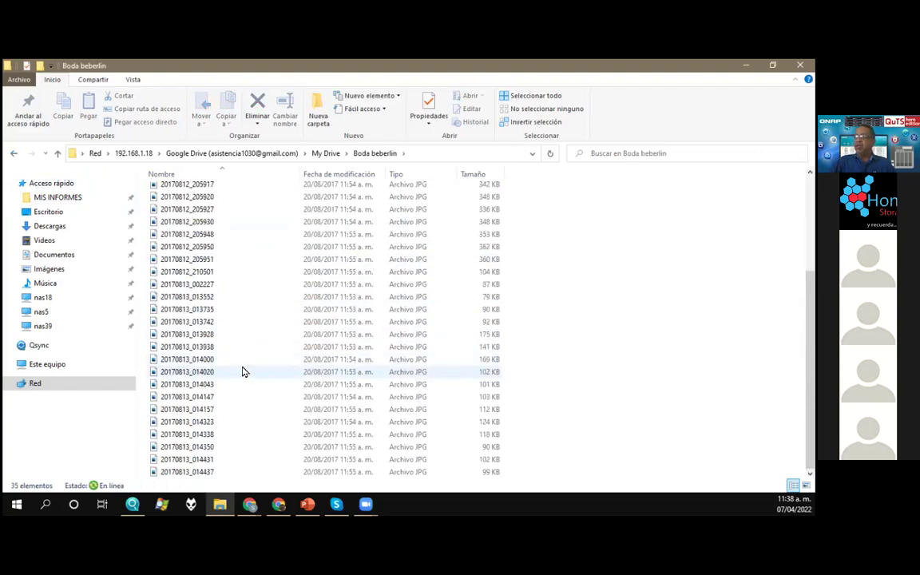
scroll(242, 370, "up", 4)
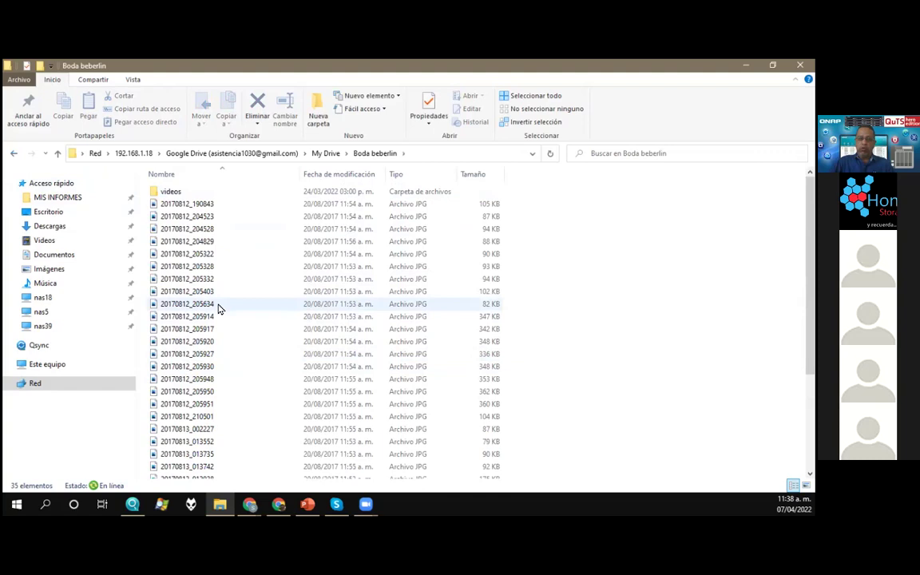
left_click(13, 153)
double_click(184, 192)
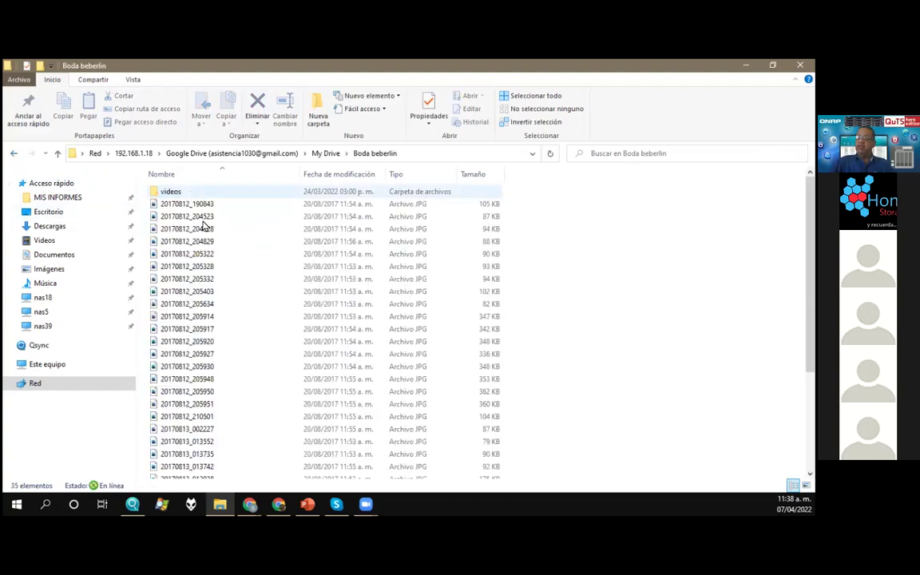
double_click(195, 267)
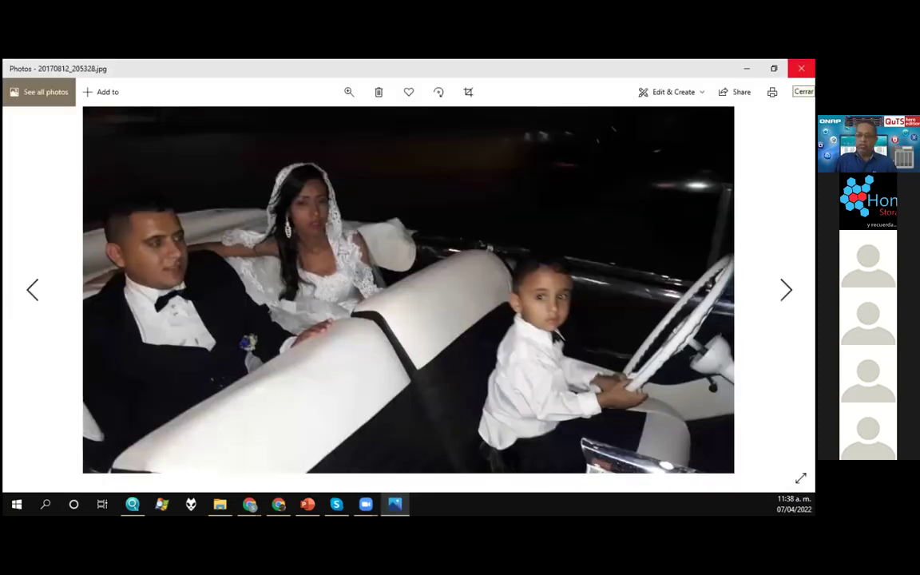
left_click(801, 68)
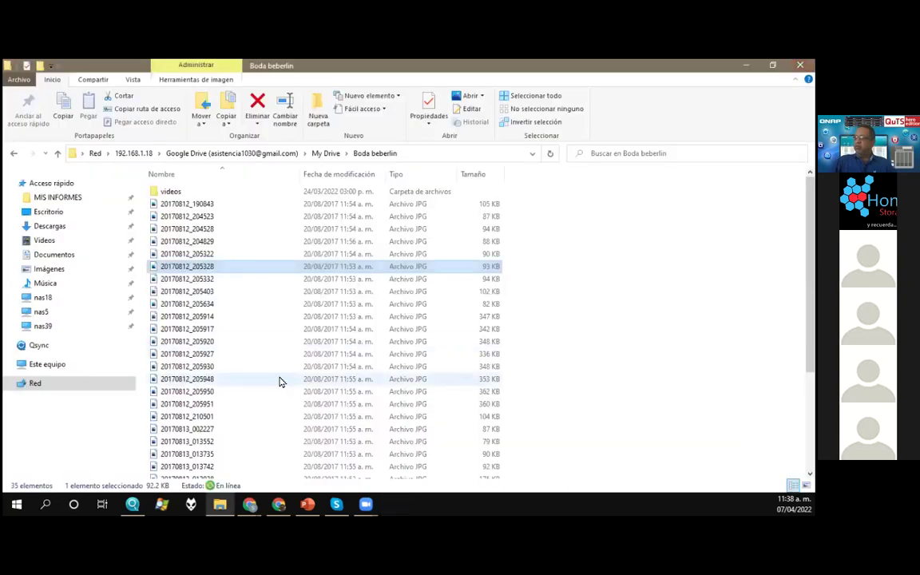
left_click(14, 154)
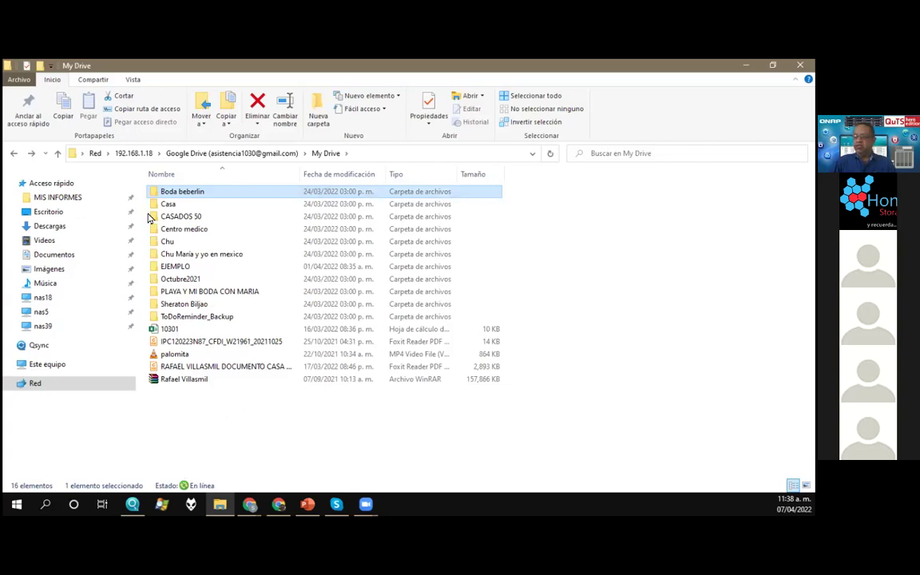
left_click(13, 156)
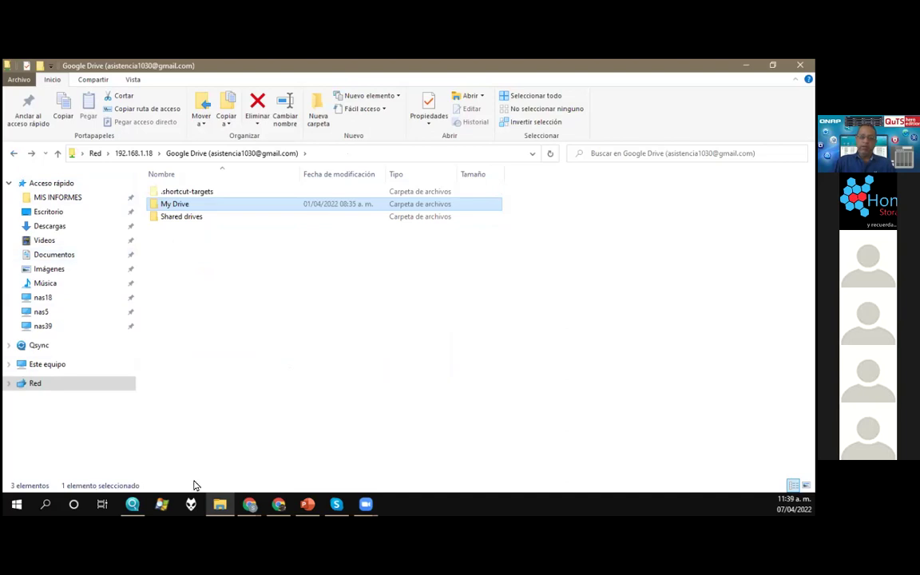
- Open the QTS Control Panel maximized on its shared folders settings
mouse_move(250, 506)
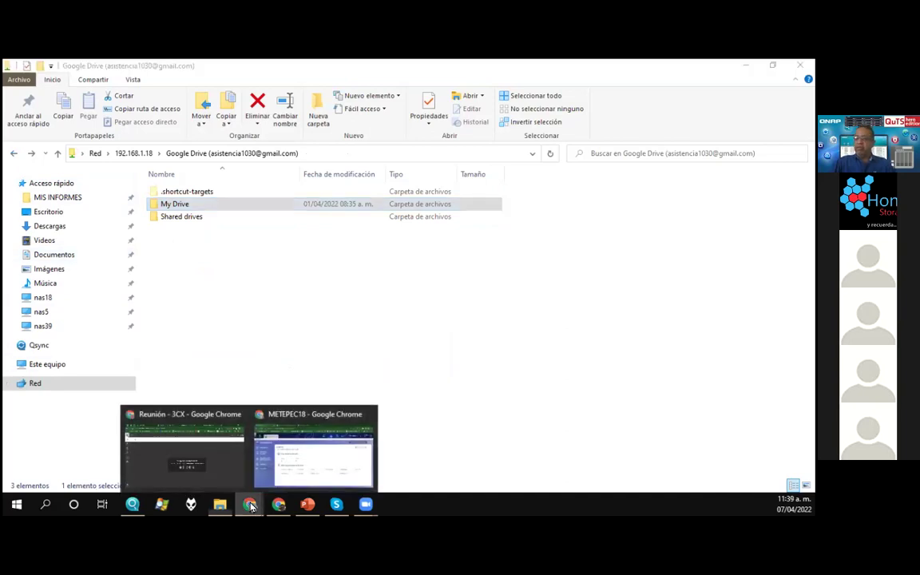
left_click(275, 436)
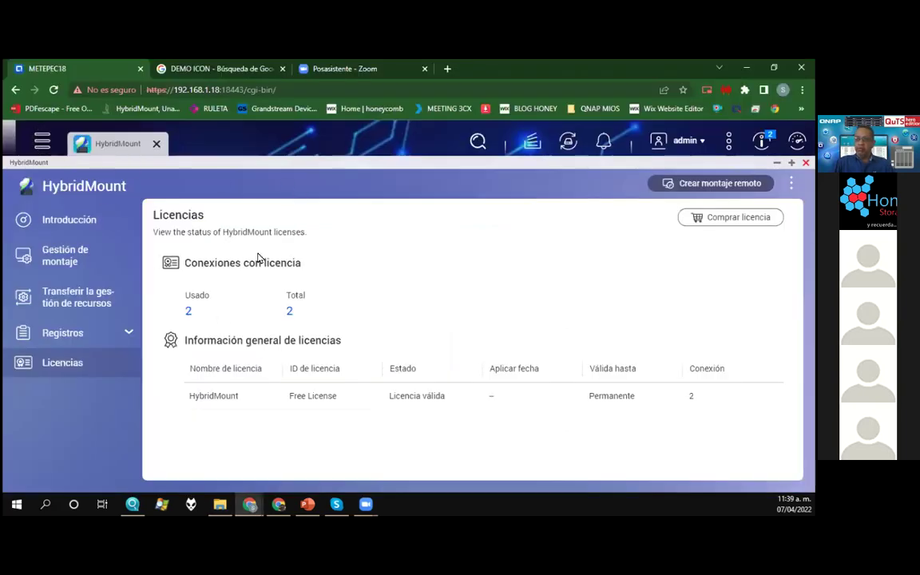
left_click(43, 145)
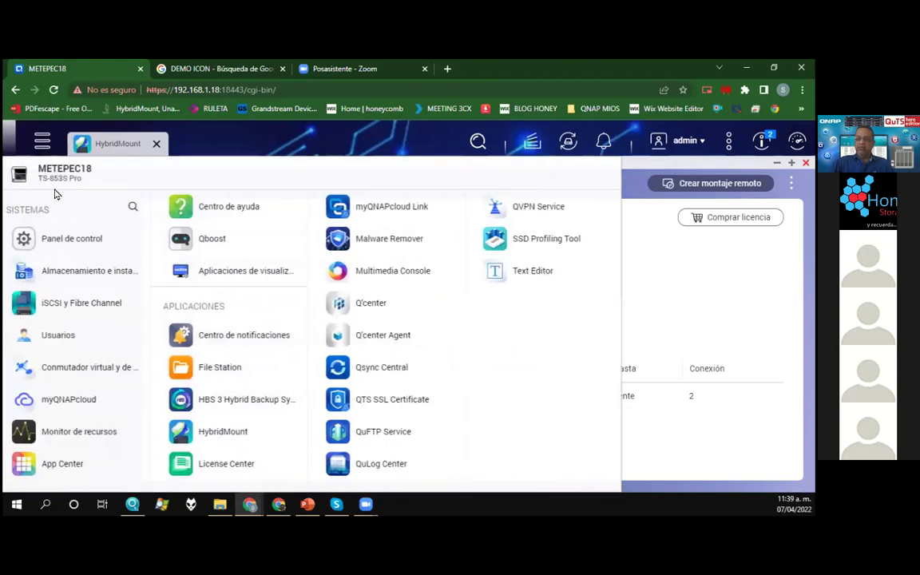
left_click(62, 242)
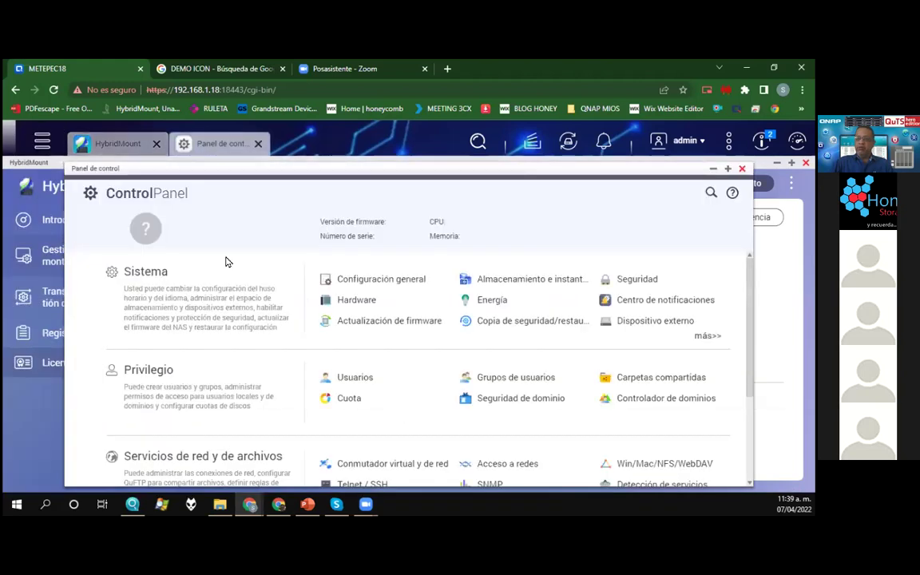
left_click(726, 169)
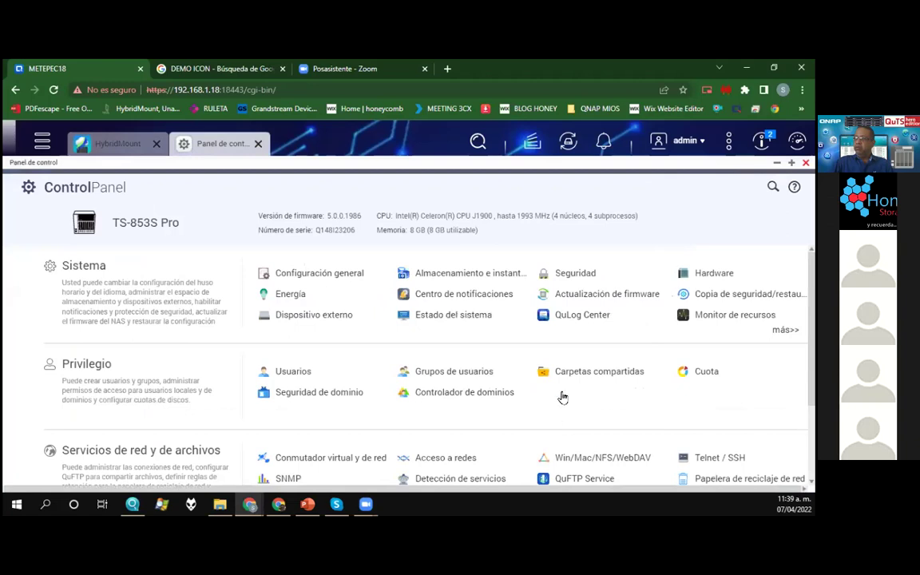
left_click(587, 373)
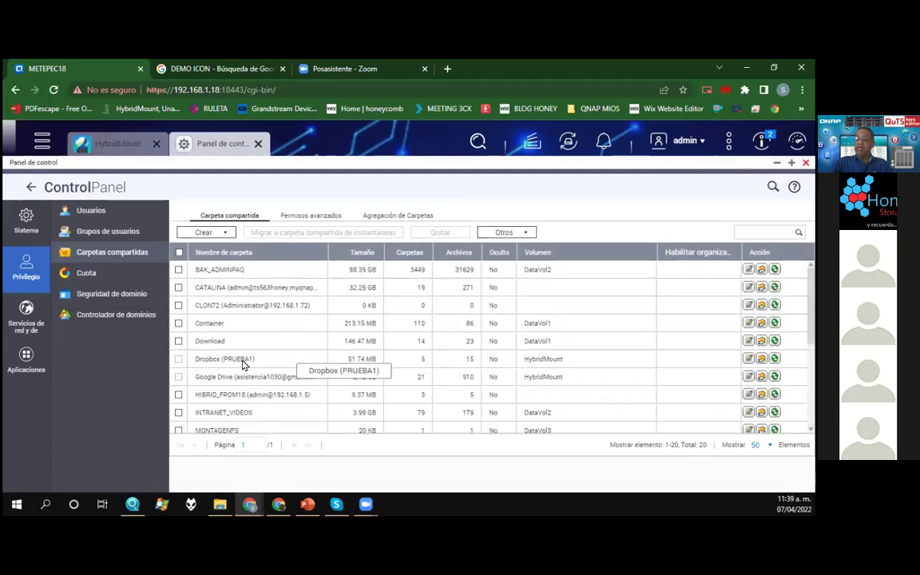
- Review permissions for the Dropbox (PRUEBA1), Google Drive, HIBRID_FROM18 and CLON72 shares
left_click(761, 359)
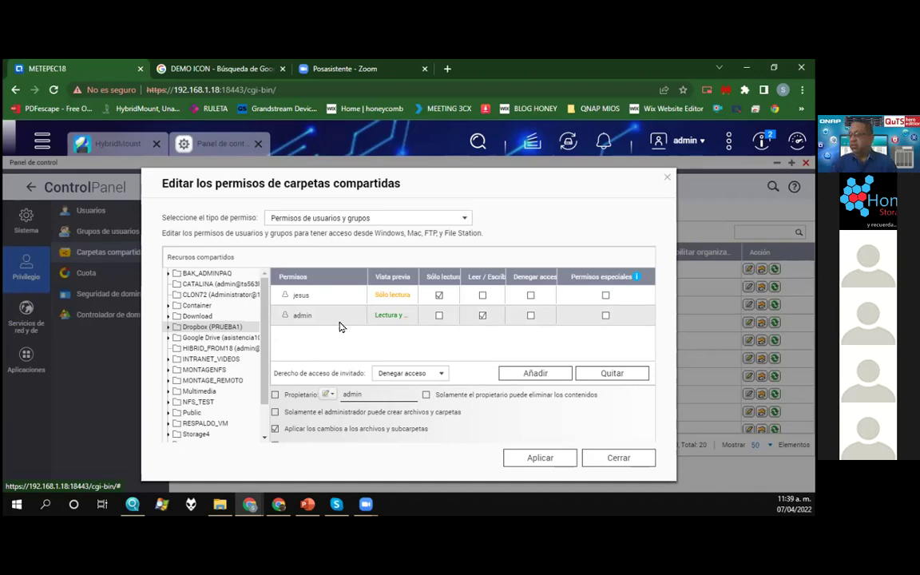
left_click(214, 337)
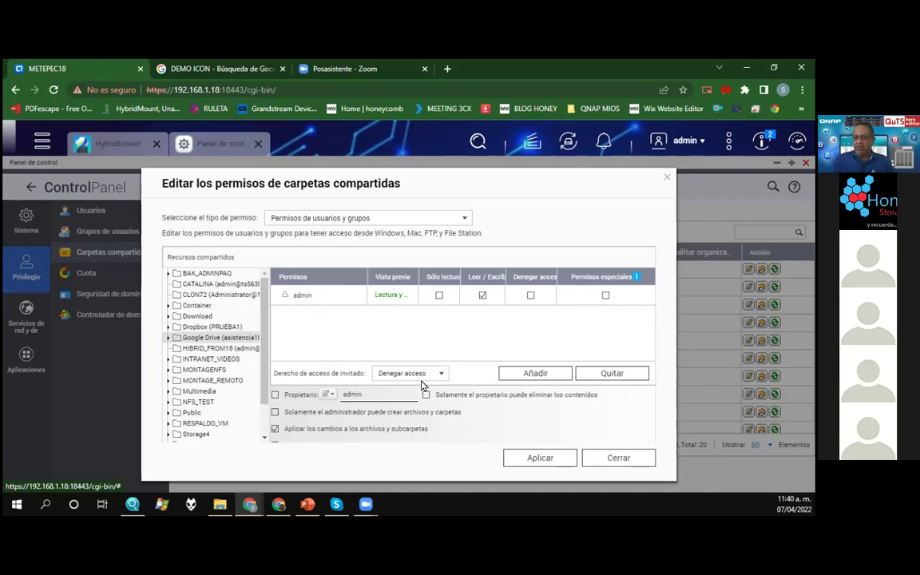
left_click(217, 350)
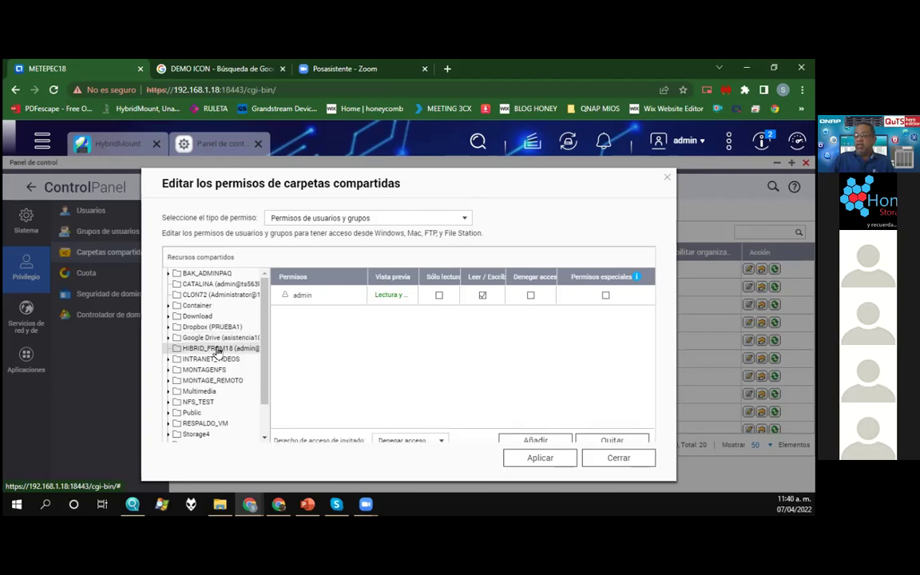
left_click(200, 296)
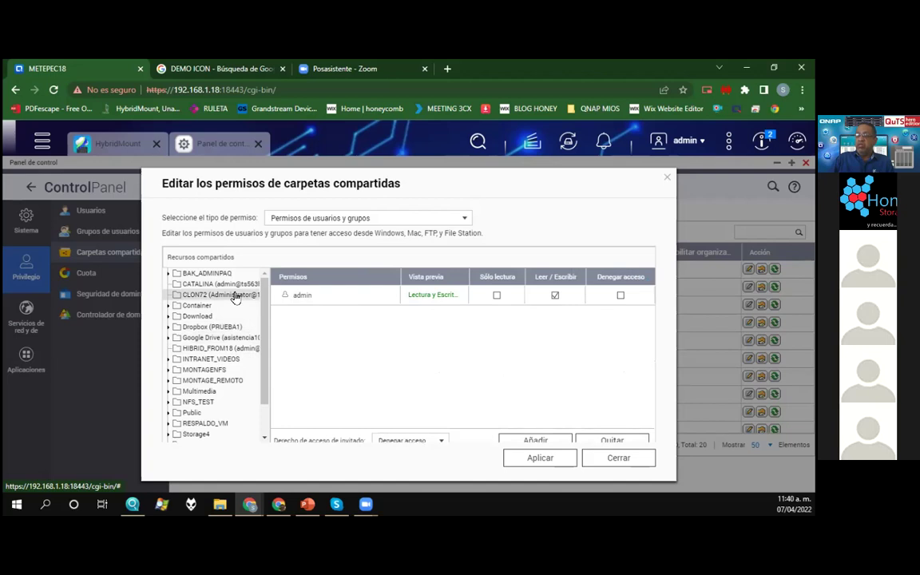
- From the 192.168.1.18 share list in Explorer, open the remote CATALINA mount share
key("alt+Tab")
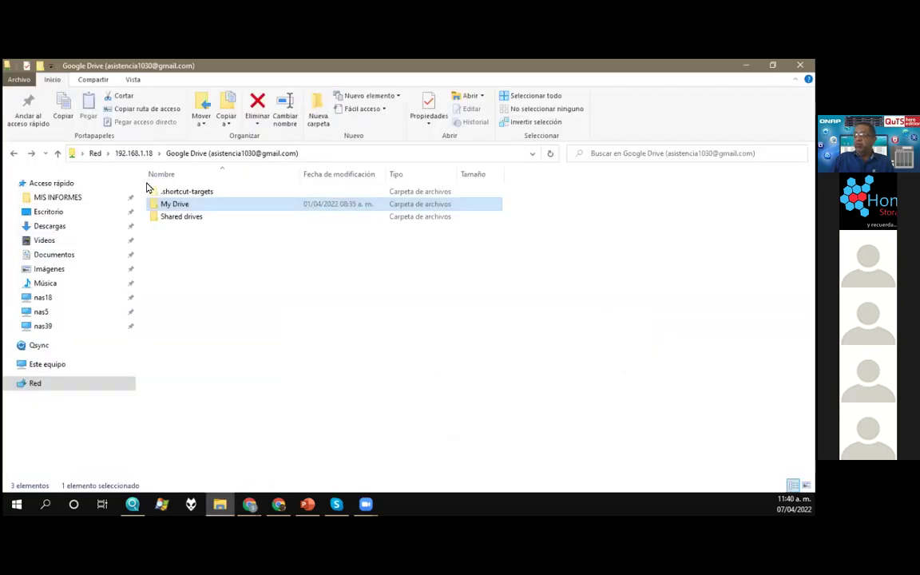
left_click(13, 153)
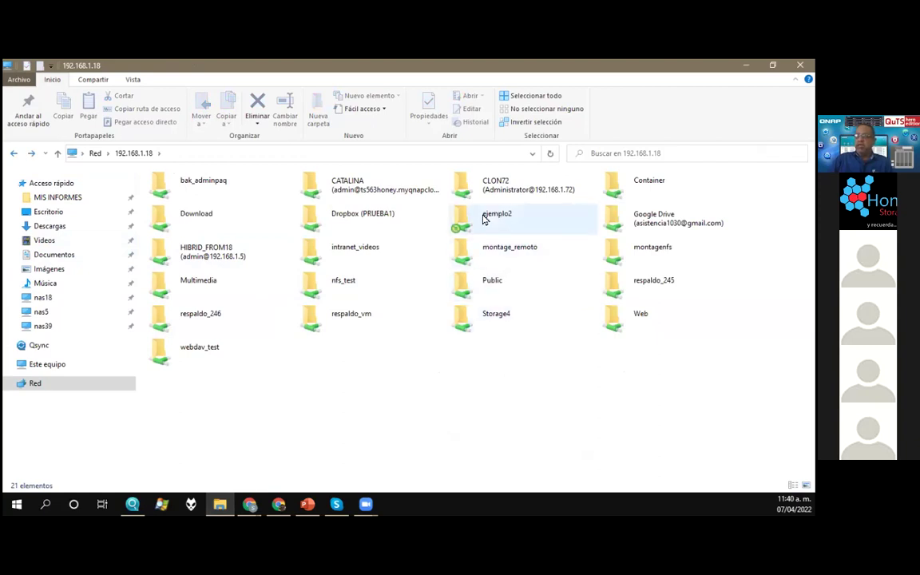
left_click(344, 222)
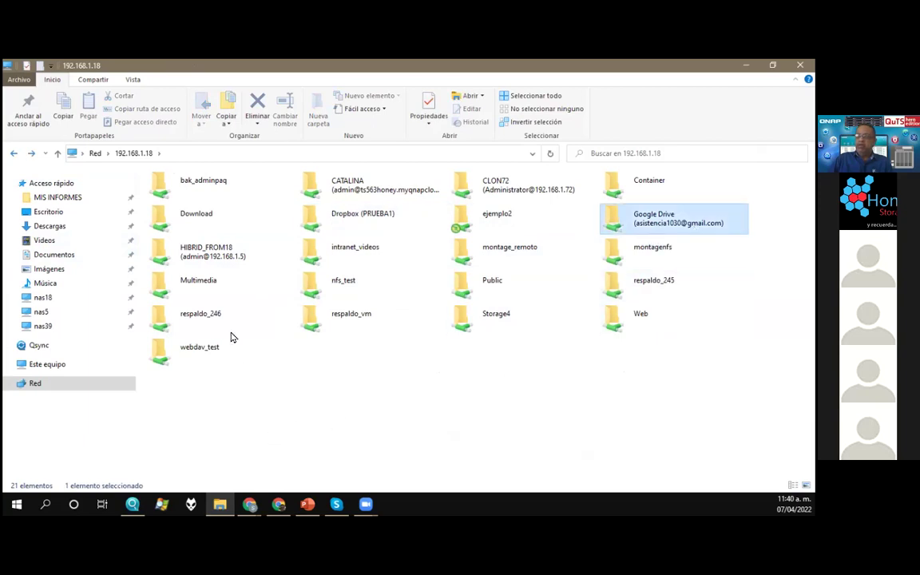
left_click(190, 260)
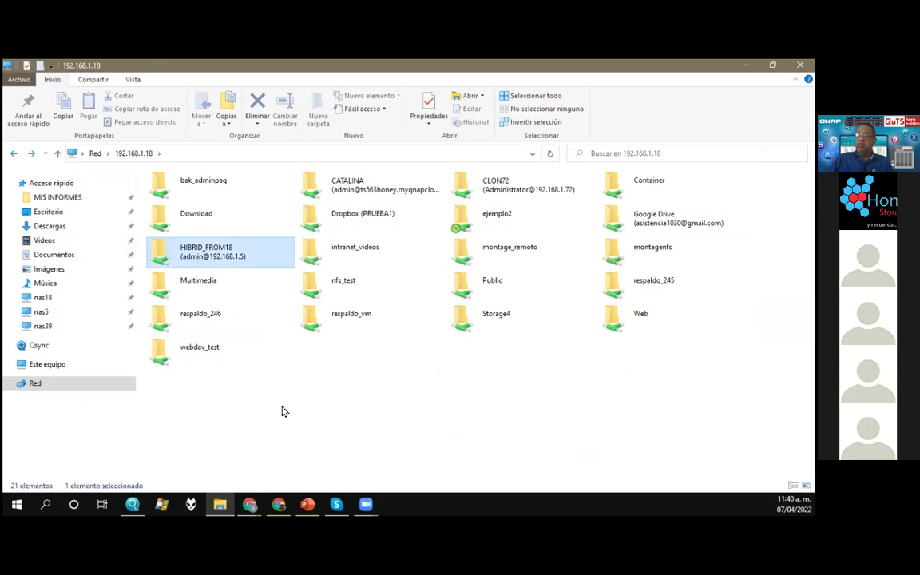
left_click(360, 195)
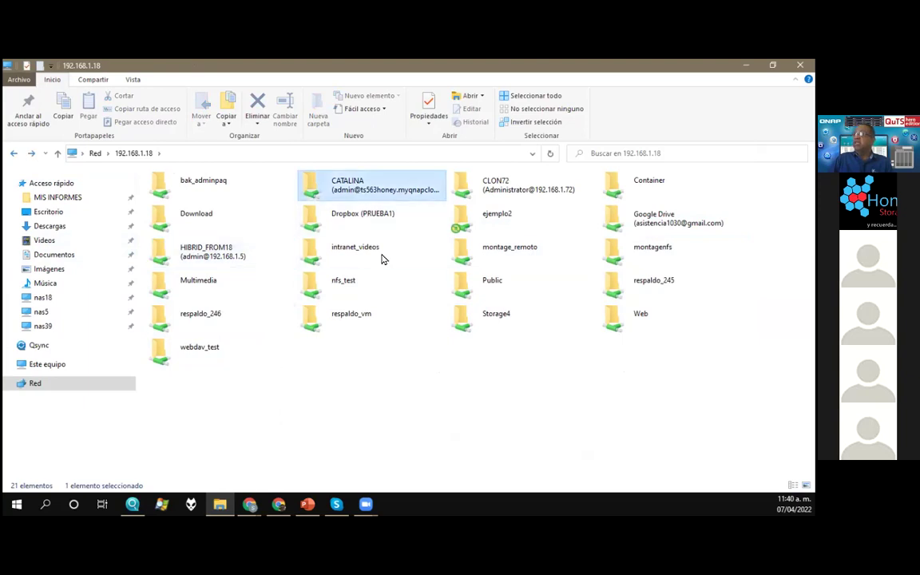
double_click(348, 191)
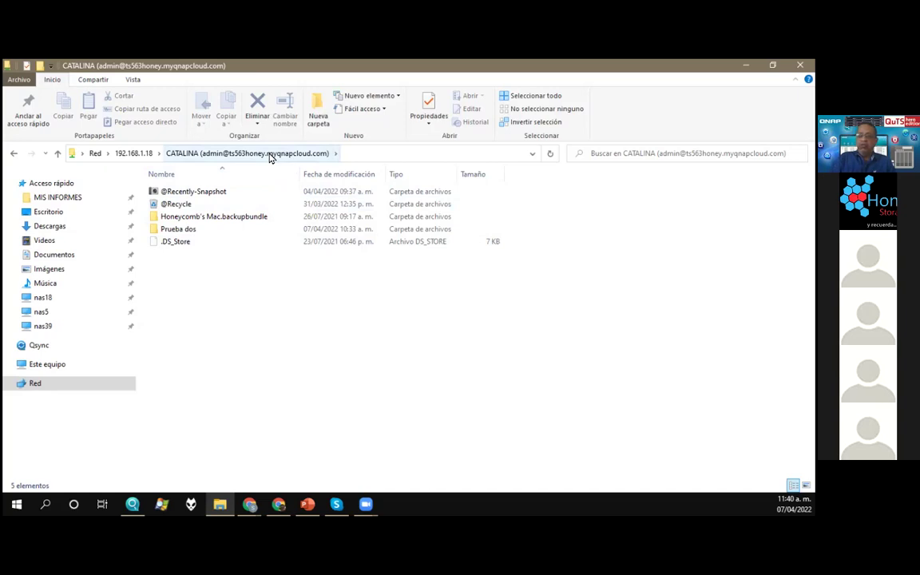
- Open the Prueba dos folder in the CATALINA share, which contains 0 items
left_click(192, 230)
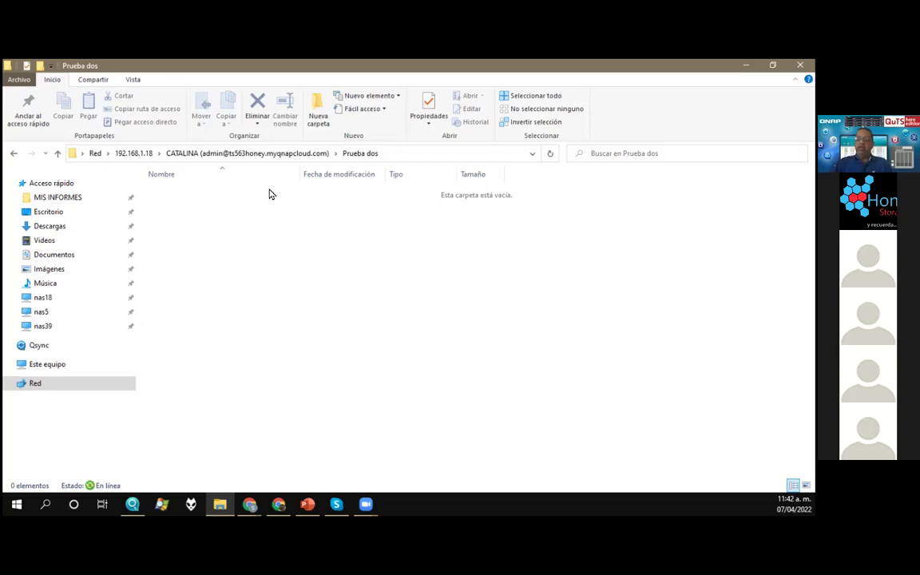
- Go back to the 192.168.1.18 share list and open the CLON72 mount, which shows 0 items
left_click(19, 154)
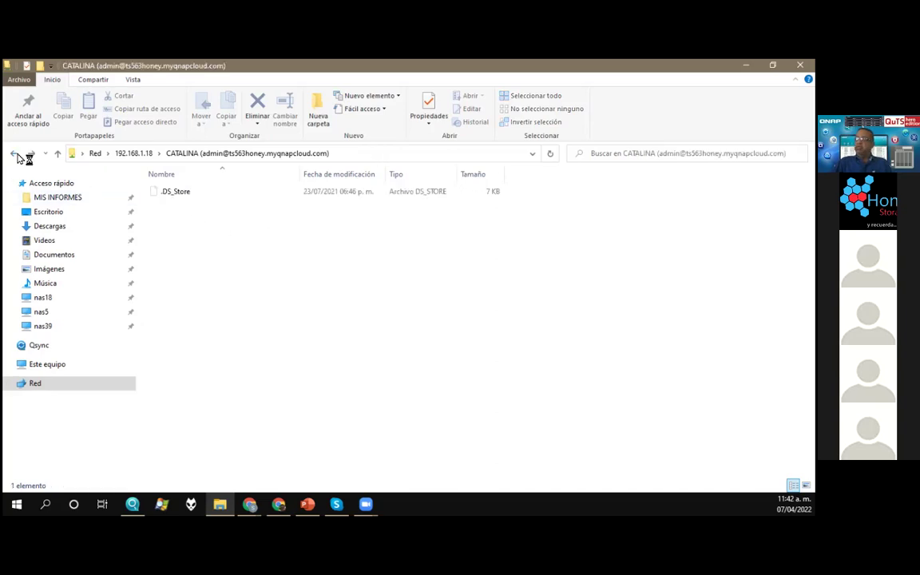
left_click(16, 154)
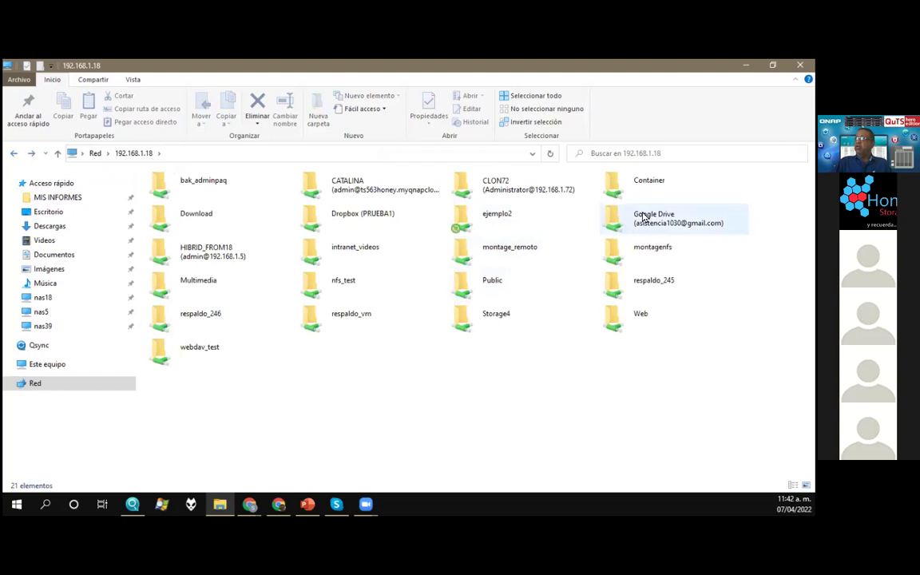
double_click(498, 192)
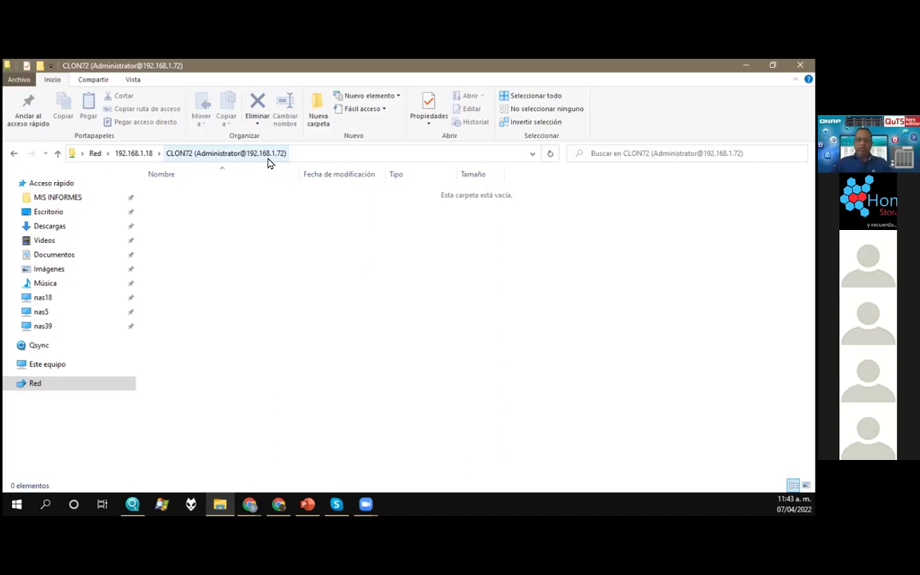
left_click(252, 505)
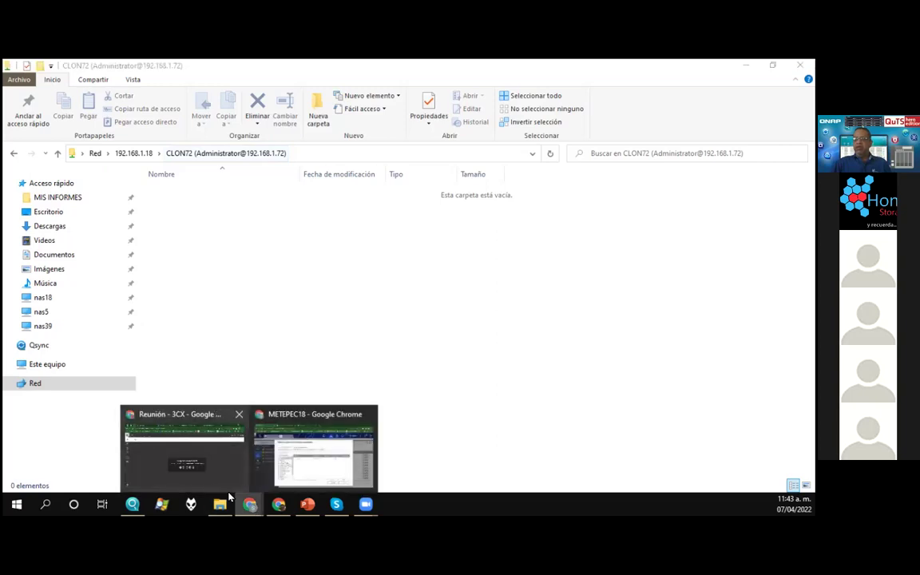
left_click(325, 471)
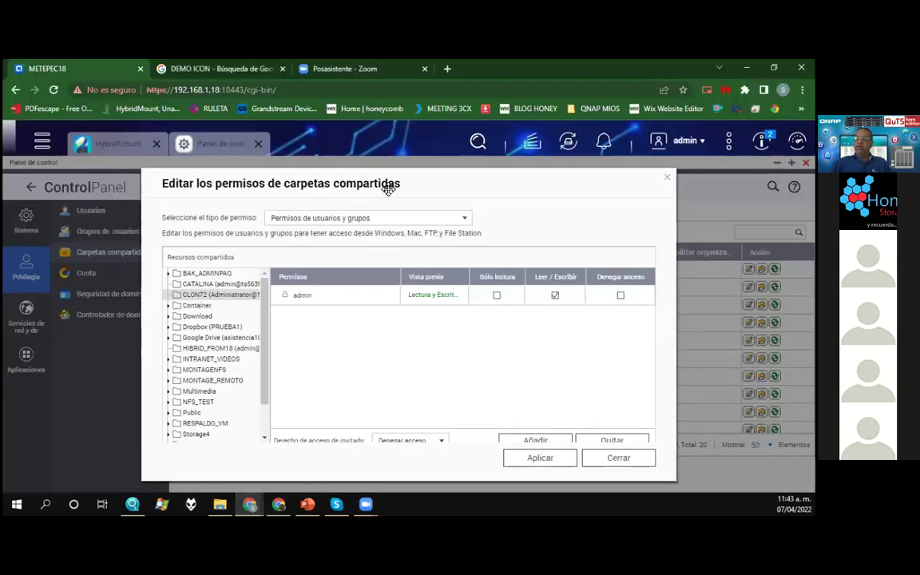
left_click_drag(418, 178, 401, 177)
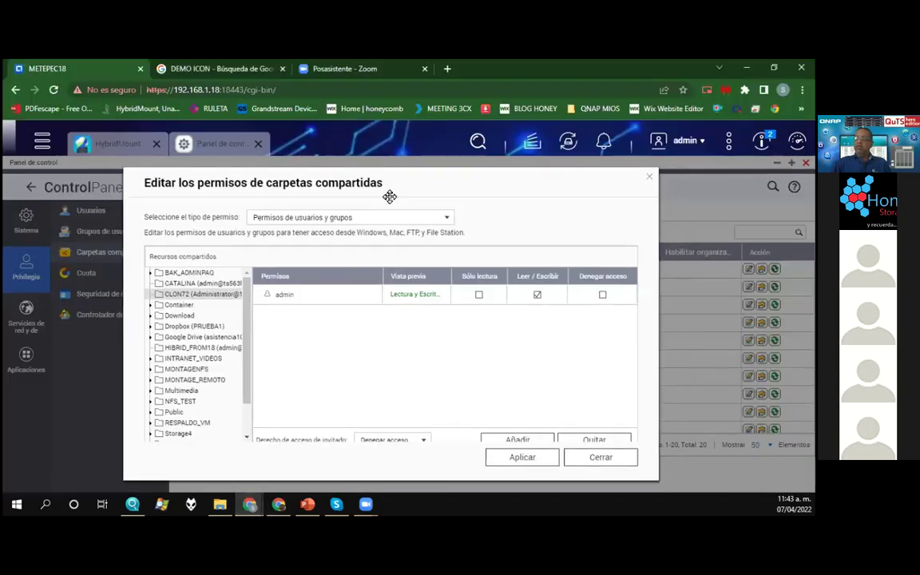
left_click(190, 286)
left_click(198, 295)
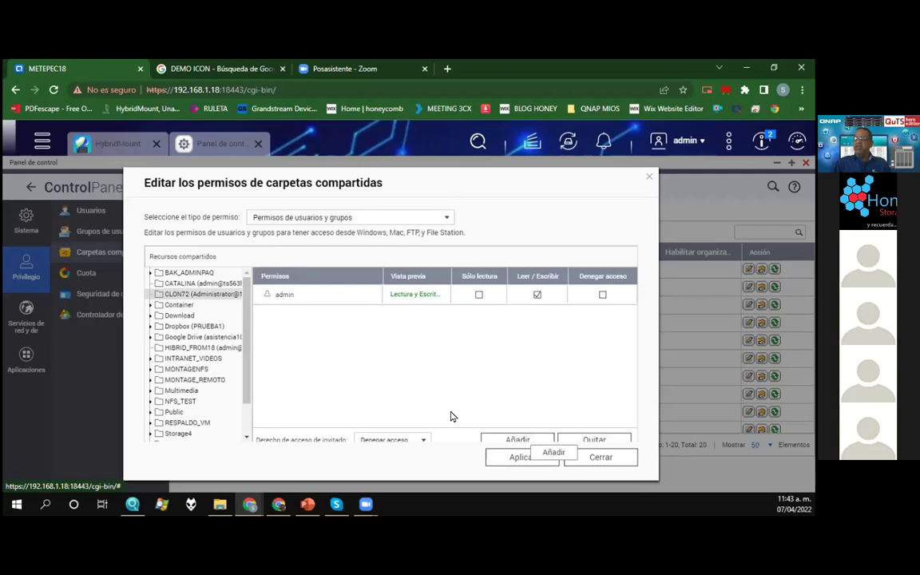
left_click(516, 440)
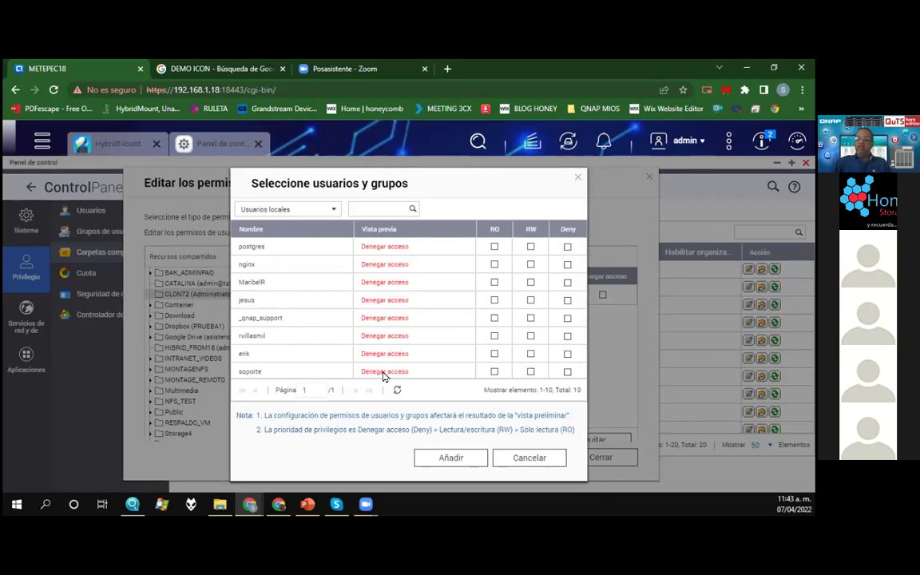
left_click(530, 461)
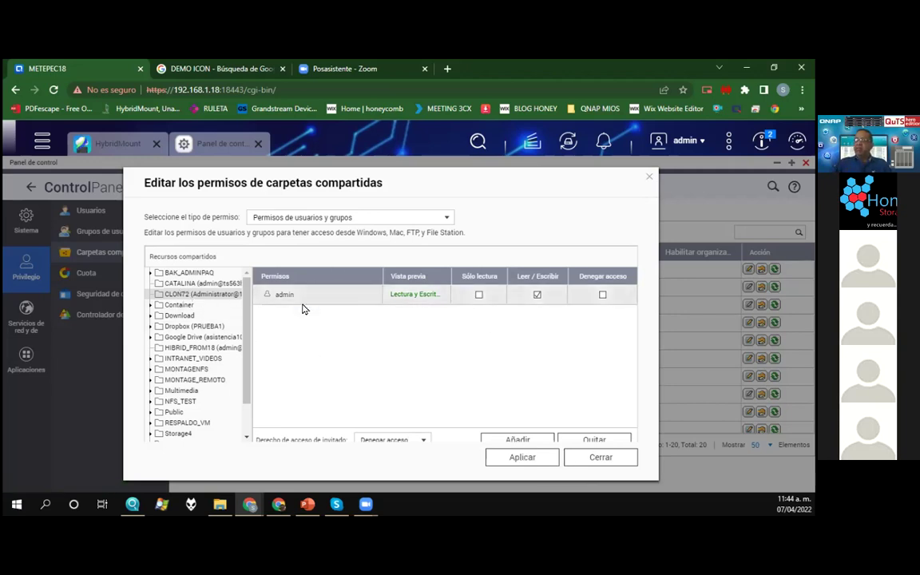
left_click(525, 440)
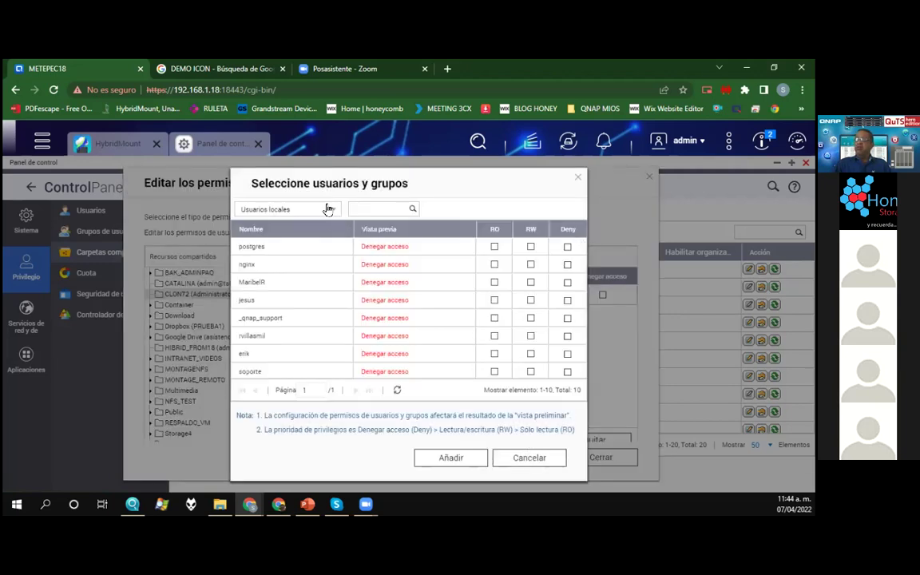
left_click(328, 209)
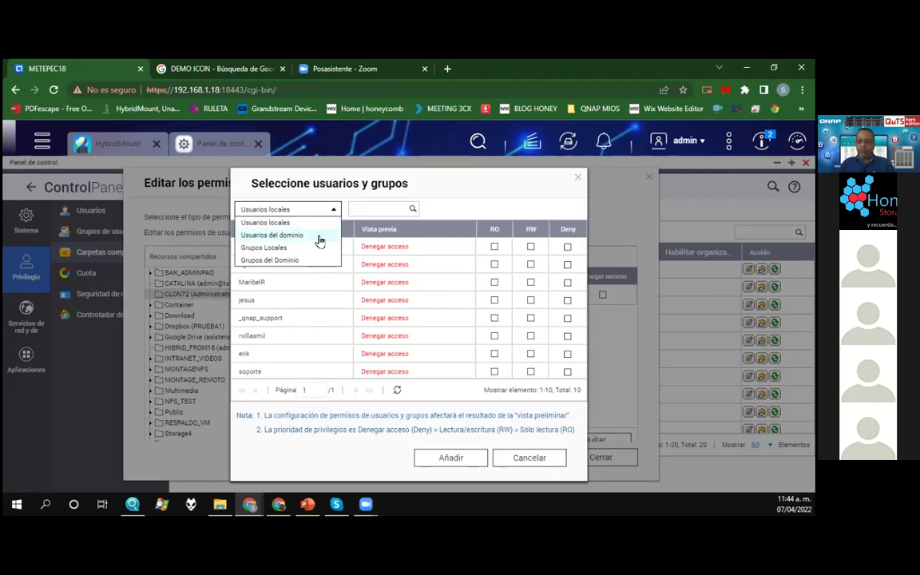
left_click(267, 237)
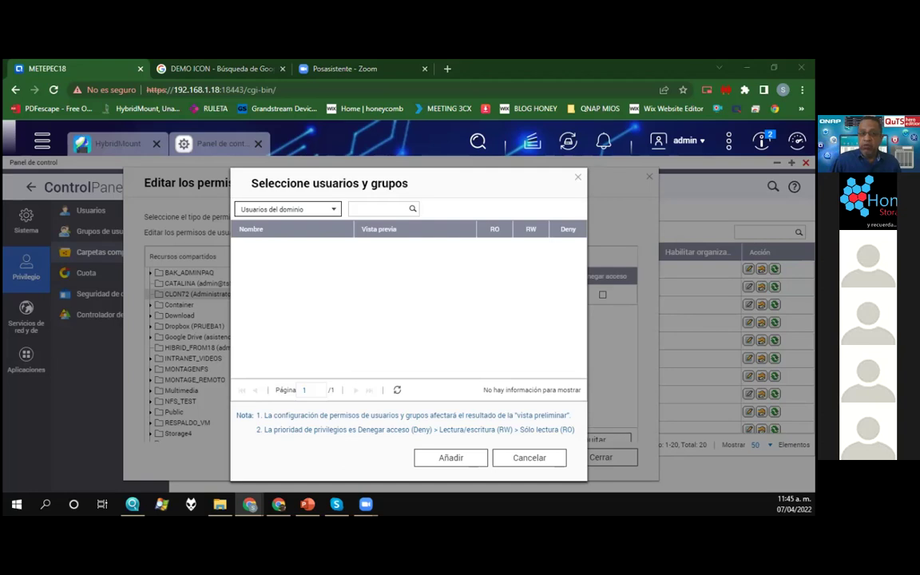
left_click(529, 458)
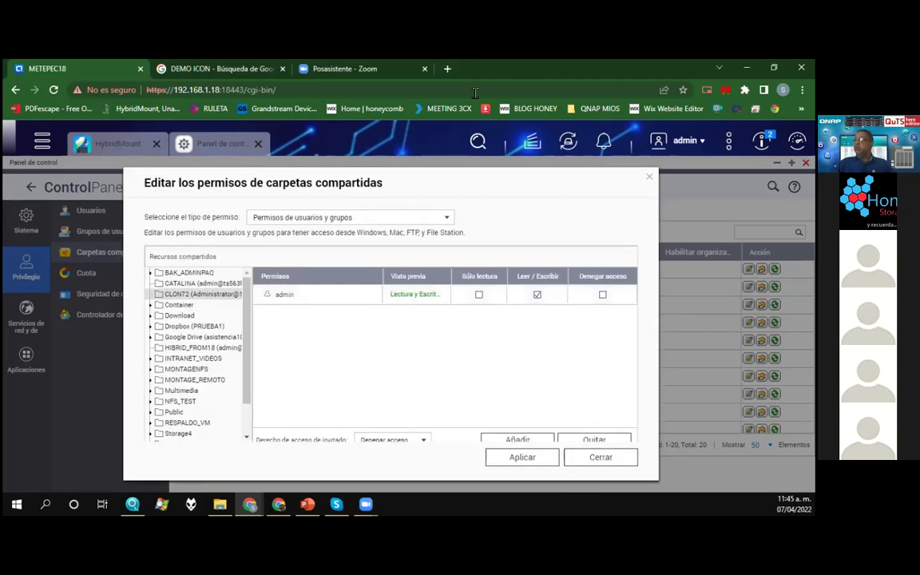
- Look inside the HIBRID_FROM18 share, then return to CLON72's permissions window in the METEPEC18 browser
left_click(219, 505)
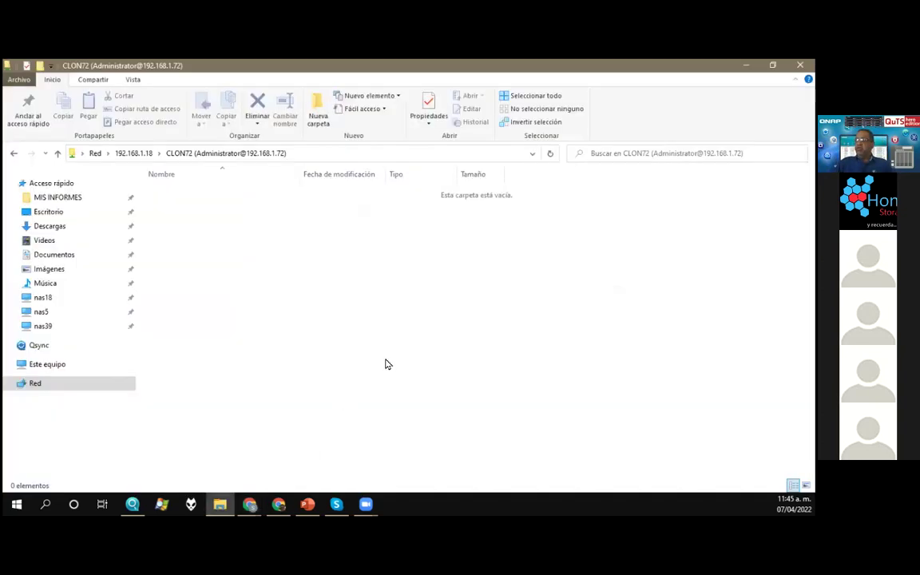
left_click(14, 153)
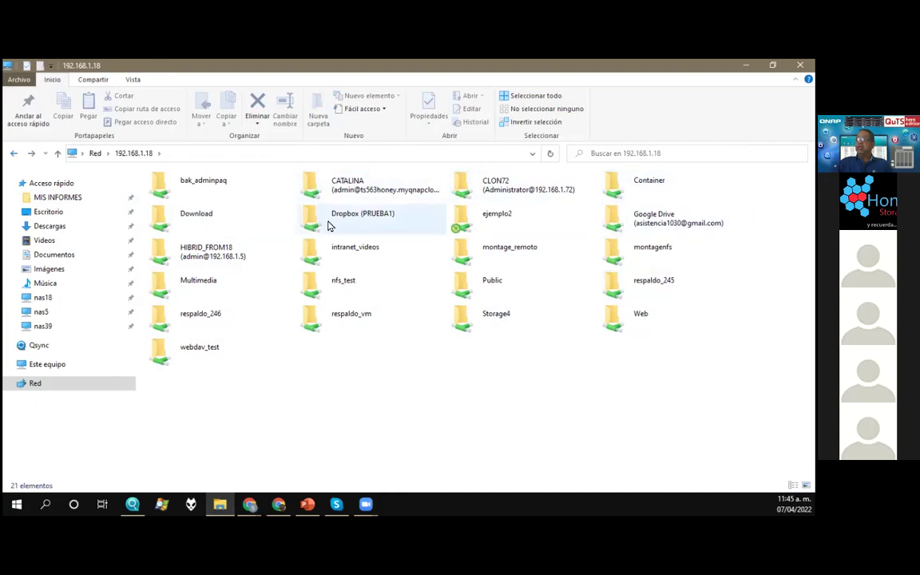
double_click(210, 263)
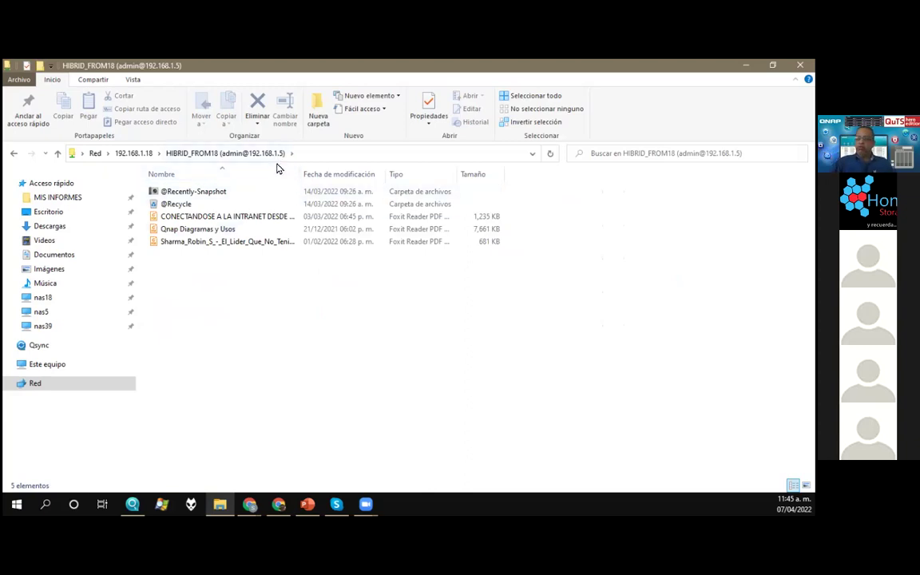
left_click(13, 154)
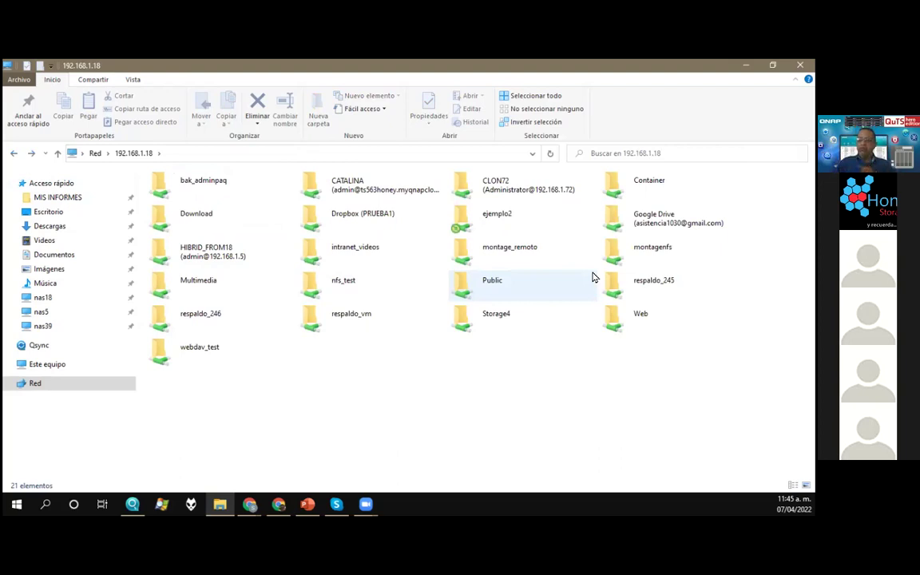
left_click(250, 504)
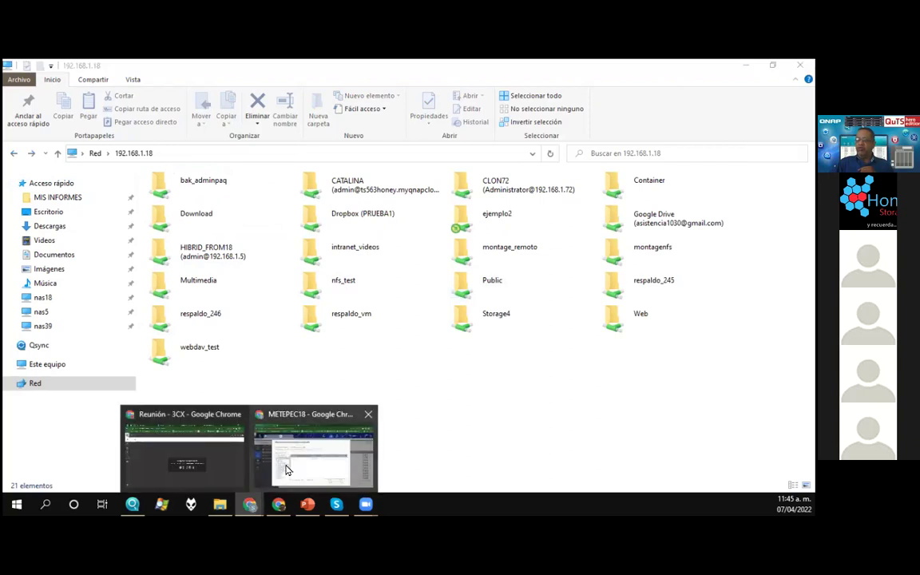
left_click(287, 470)
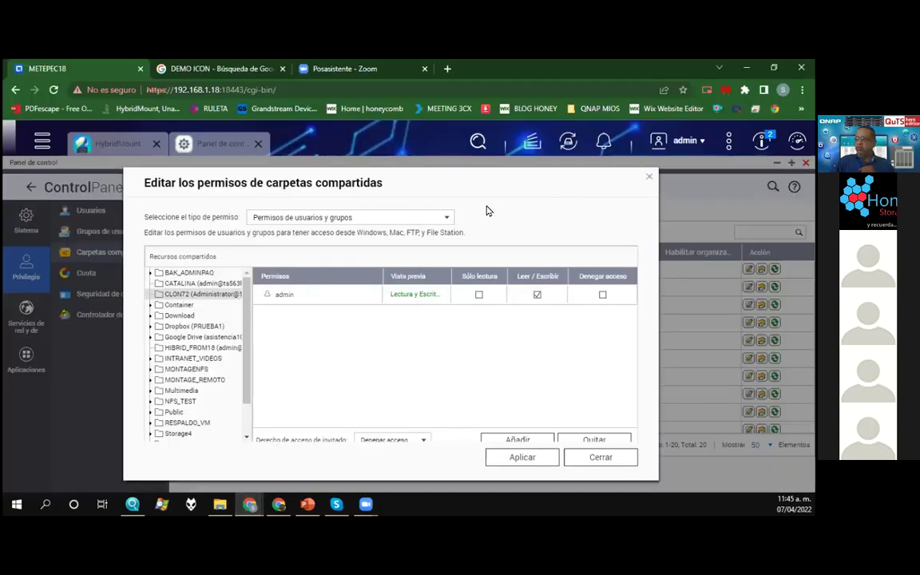
- Close the permissions window and list HybridMount's remote mounts: HIBRID_FROM18, both WebDAV and FTP All Folders
key("Escape")
left_click(117, 143)
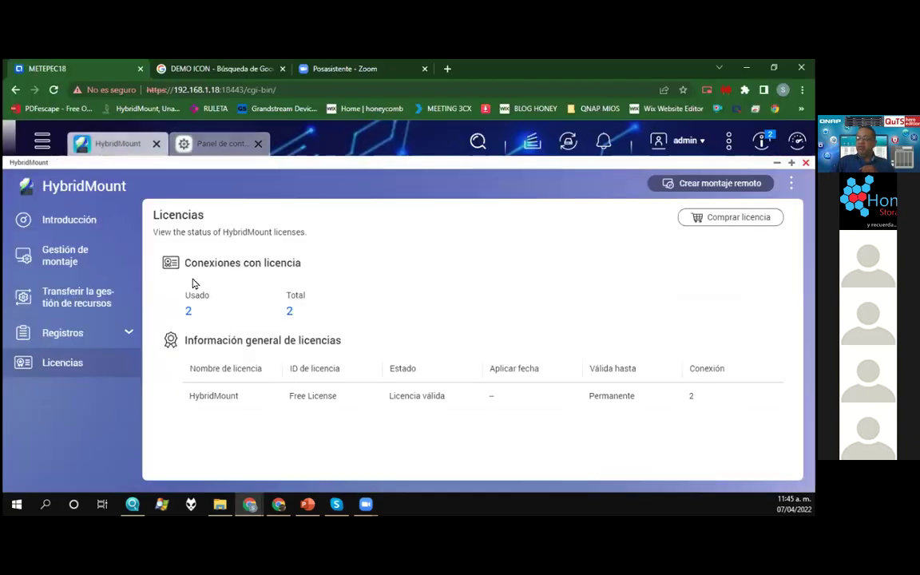
left_click(61, 257)
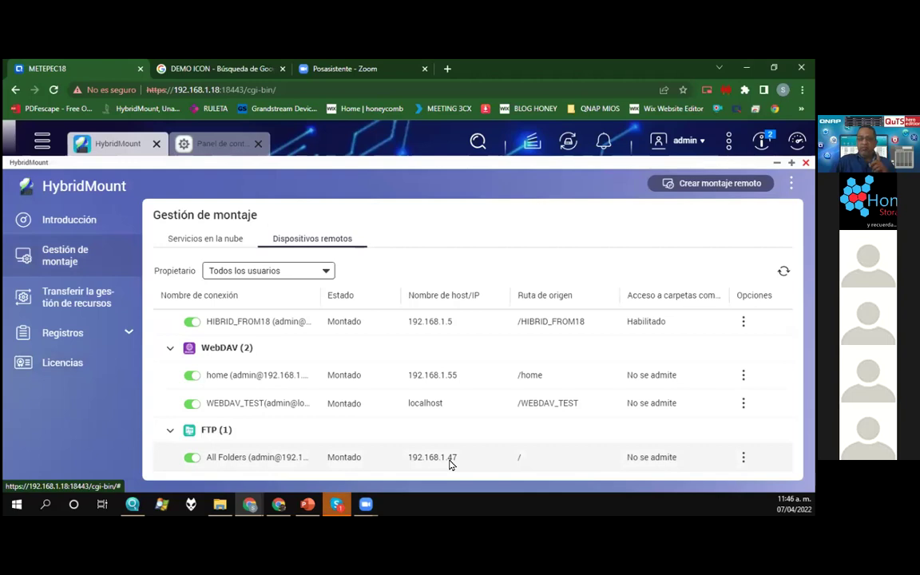
scroll(452, 463, "down", 2)
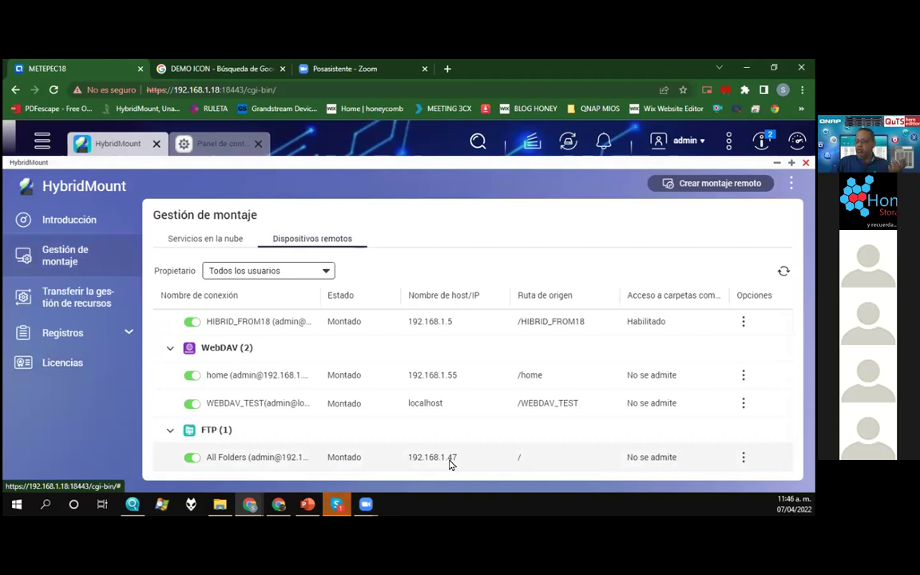
left_click(41, 141)
- In File Station, open FTP All Folders, showing the video, photo, NetBackup, music and homes folders
left_click(231, 369)
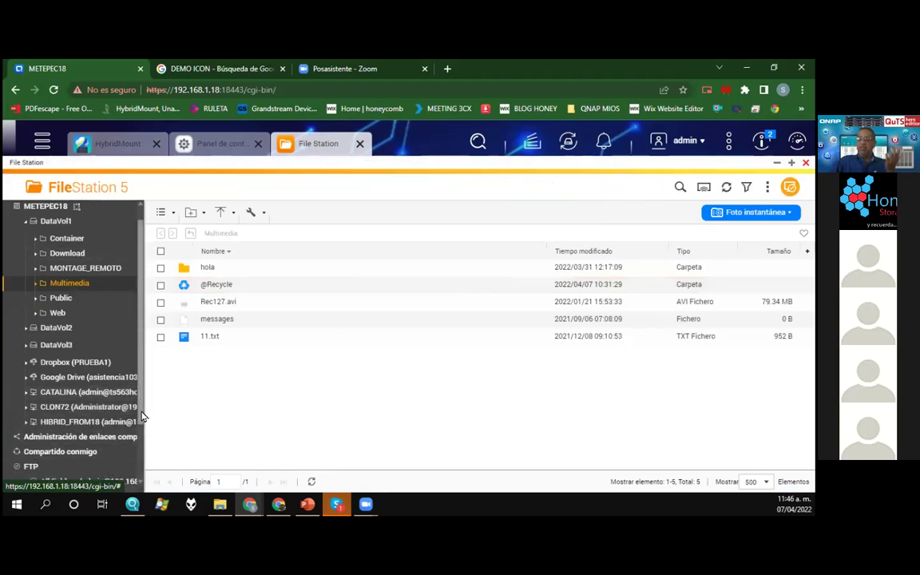
scroll(96, 424, "down", 2)
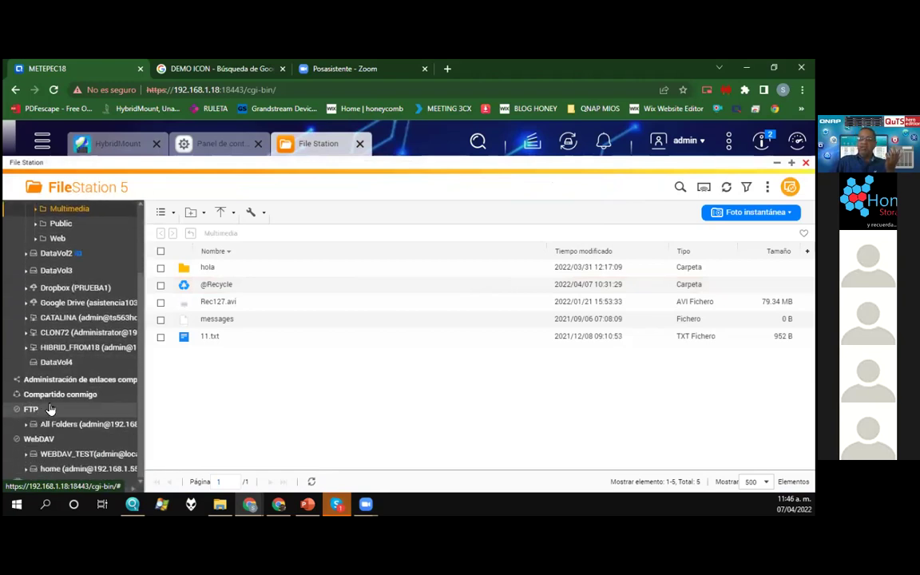
left_click(52, 425)
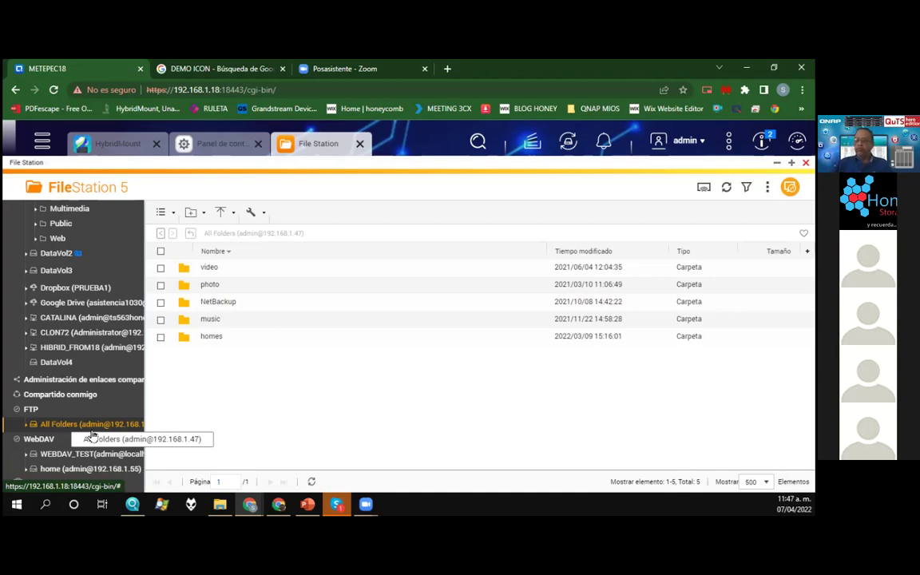
- Switch from File Station to Chrome Remote Desktop's Acceso remoto list of three online devices
scroll(91, 450, "down", 1)
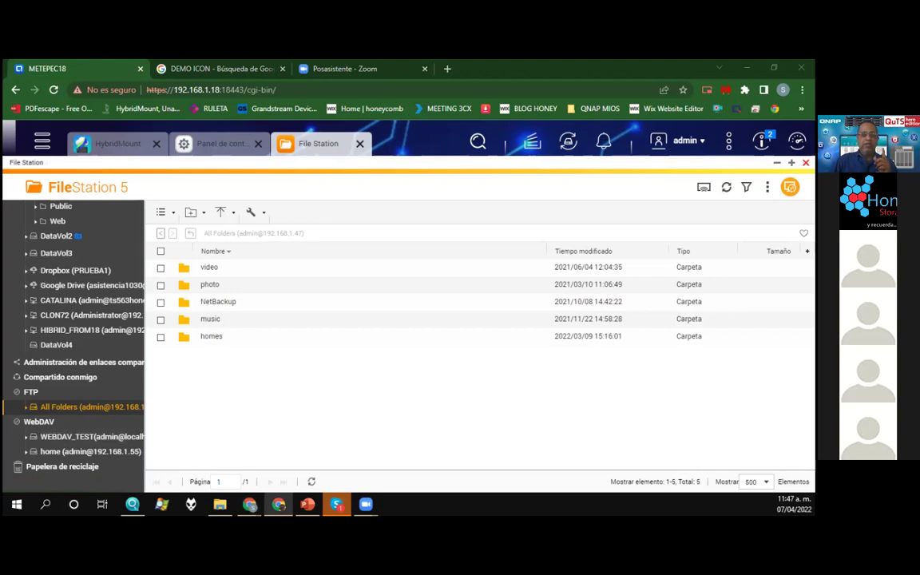
key("alt+Tab")
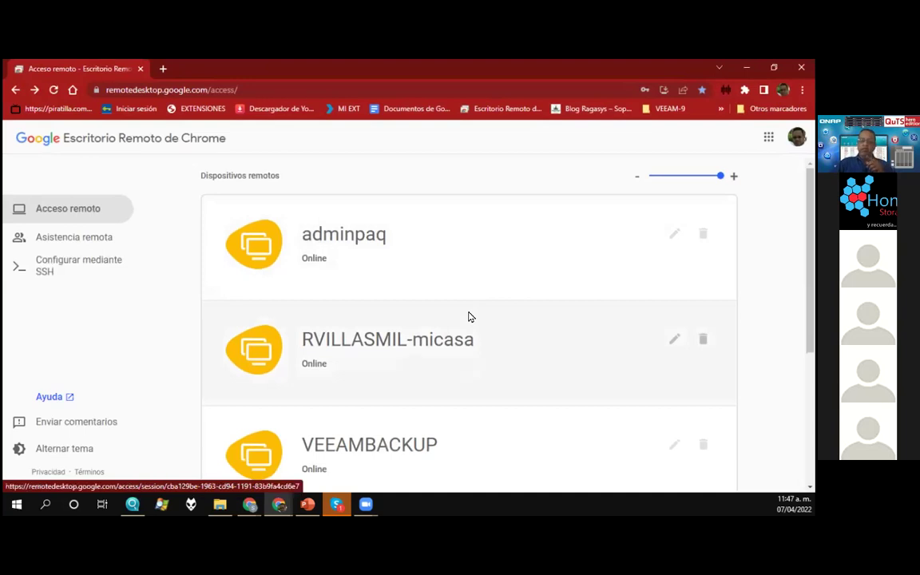
- Connect to the second remote computer, open its File Explorer and make the session full screen
left_click(392, 356)
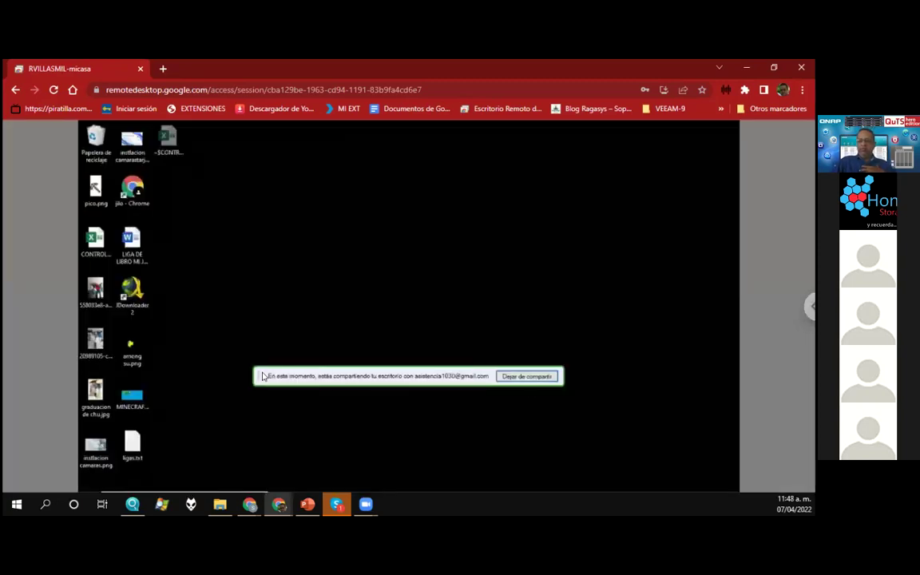
left_click_drag(263, 376, 656, 497)
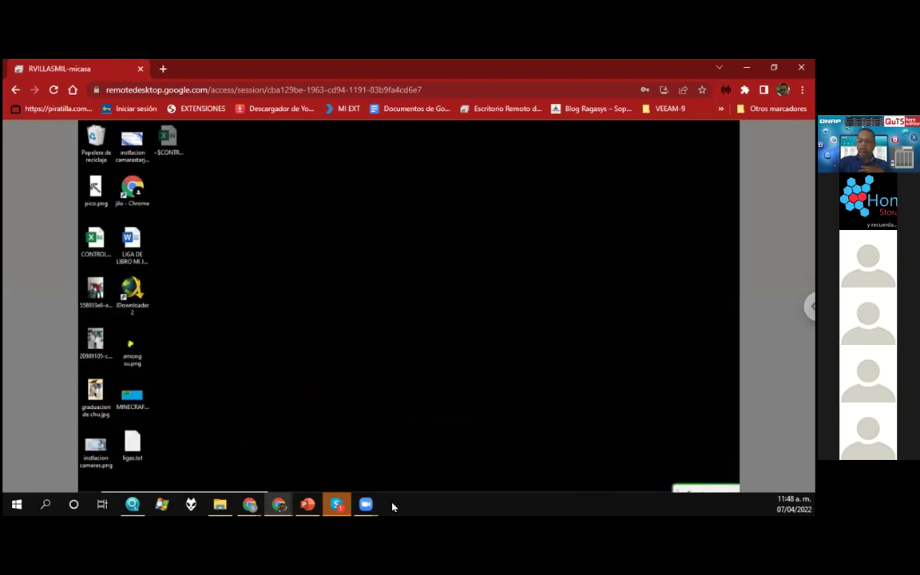
mouse_move(392, 486)
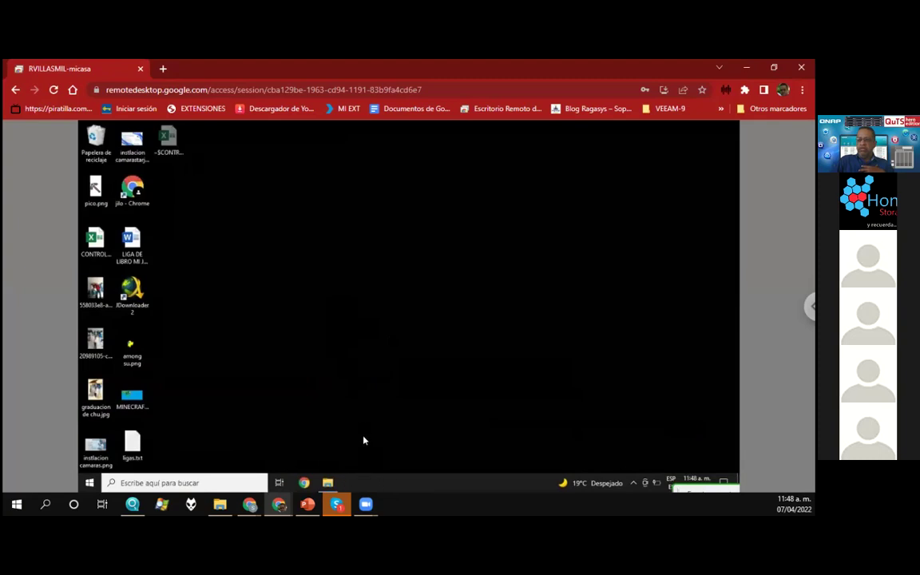
left_click(329, 483)
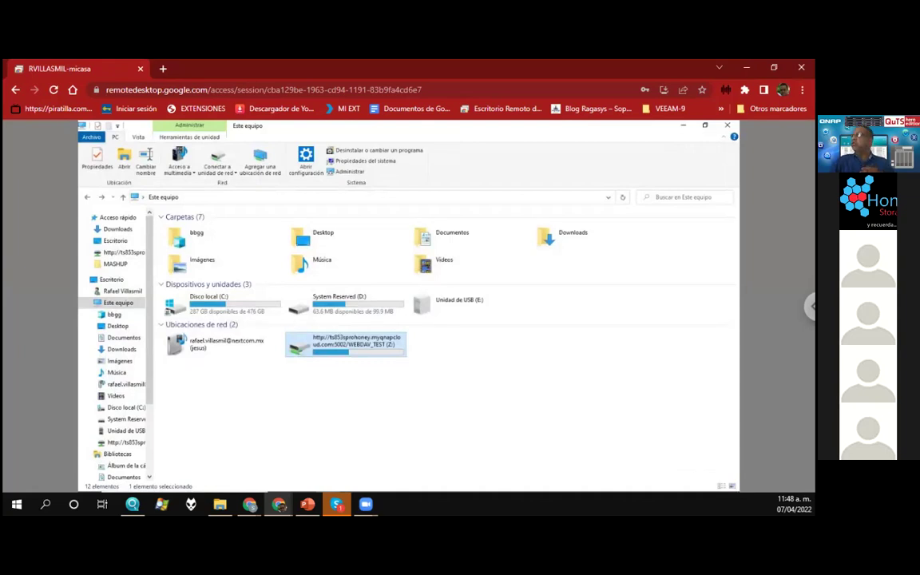
key("alt+f")
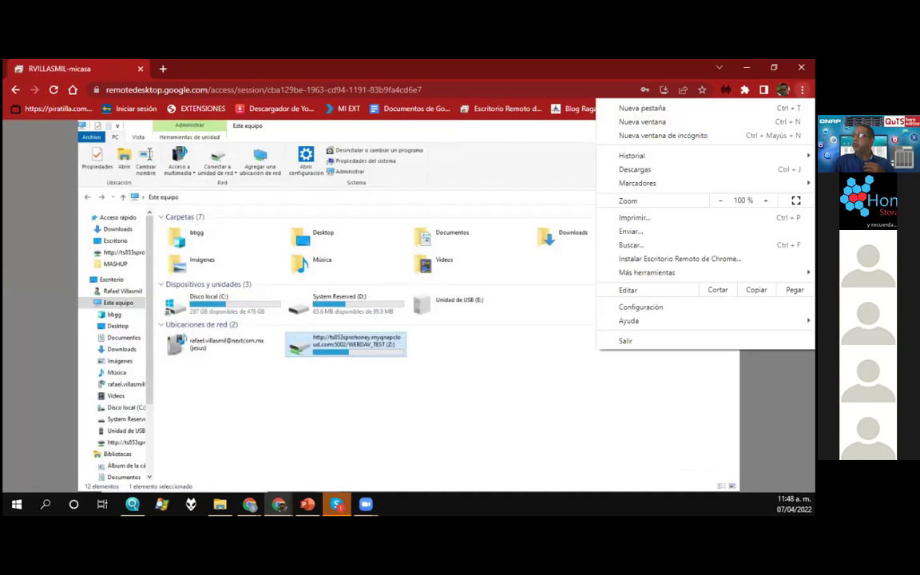
left_click(795, 200)
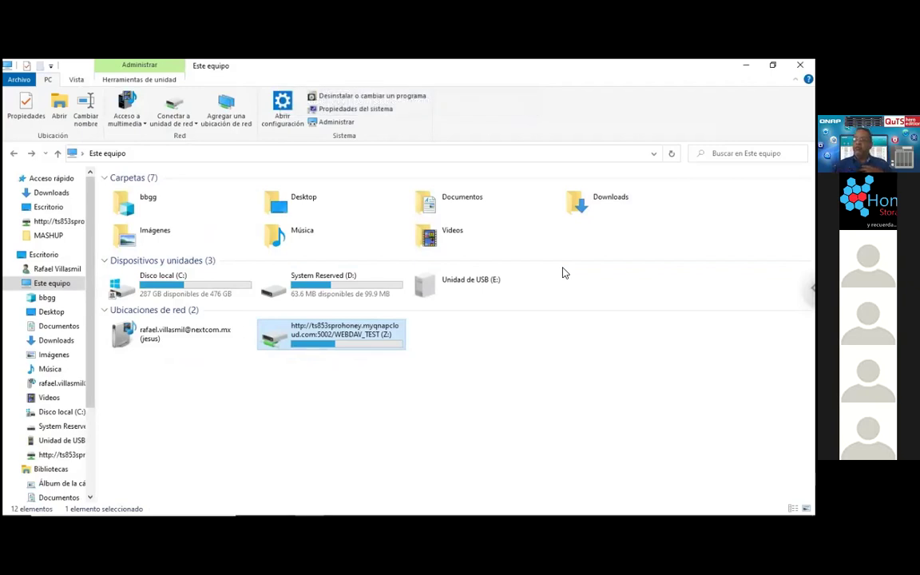
- Open the WEBDAV_TEST (Z:) drive with 15 items, then return to the NAS File Station window
mouse_move(312, 336)
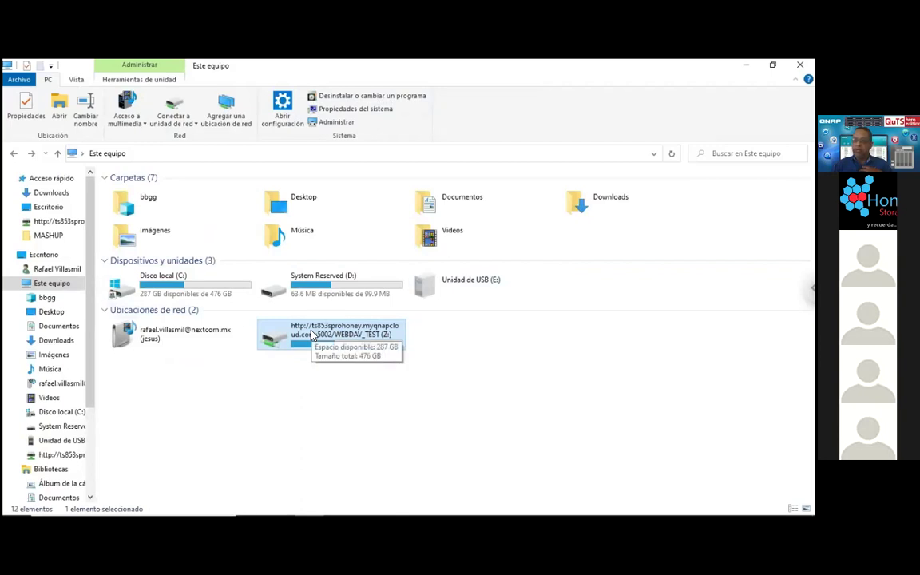
double_click(312, 336)
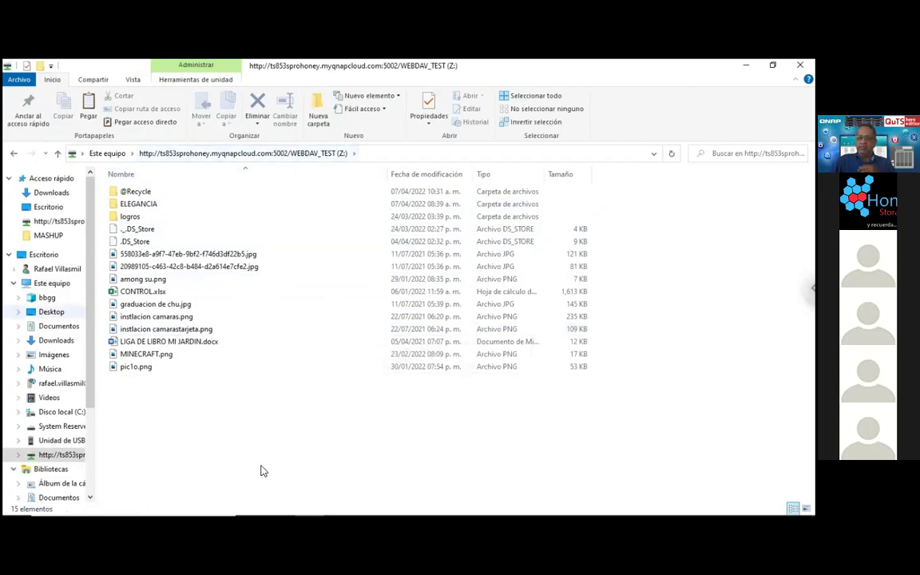
left_click(412, 104)
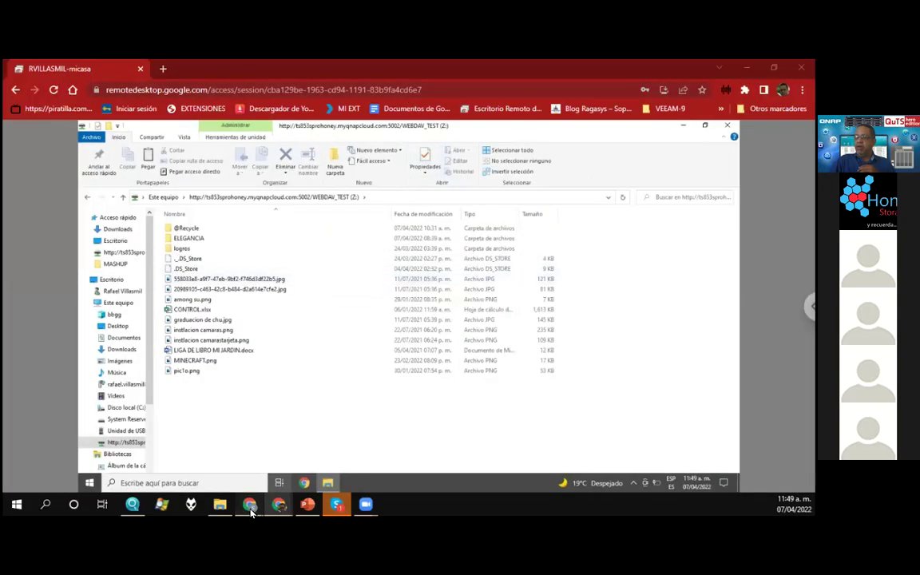
mouse_move(247, 503)
left_click(288, 456)
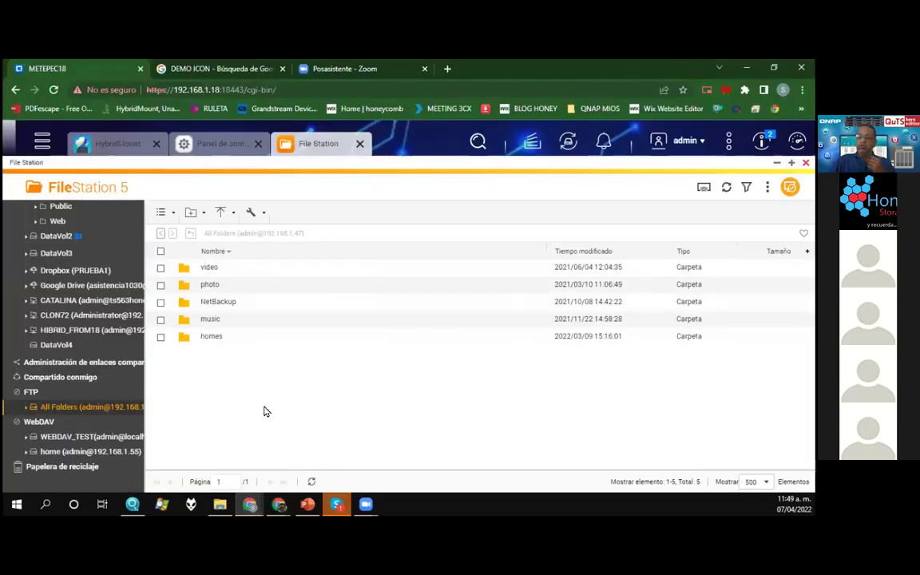
- Confirm both WebDAV mounts are mounted in HybridMount, then bring the local File Explorer forward
left_click(119, 144)
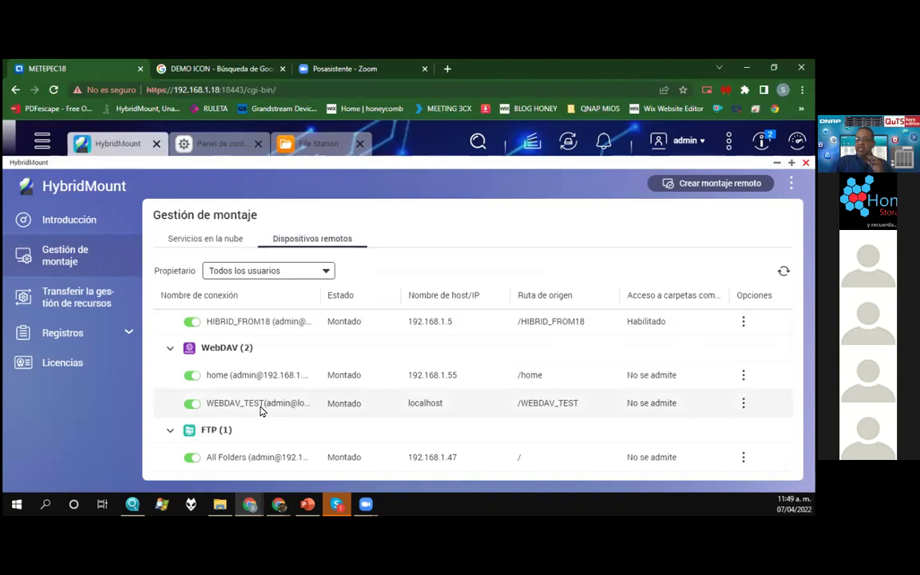
left_click(310, 147)
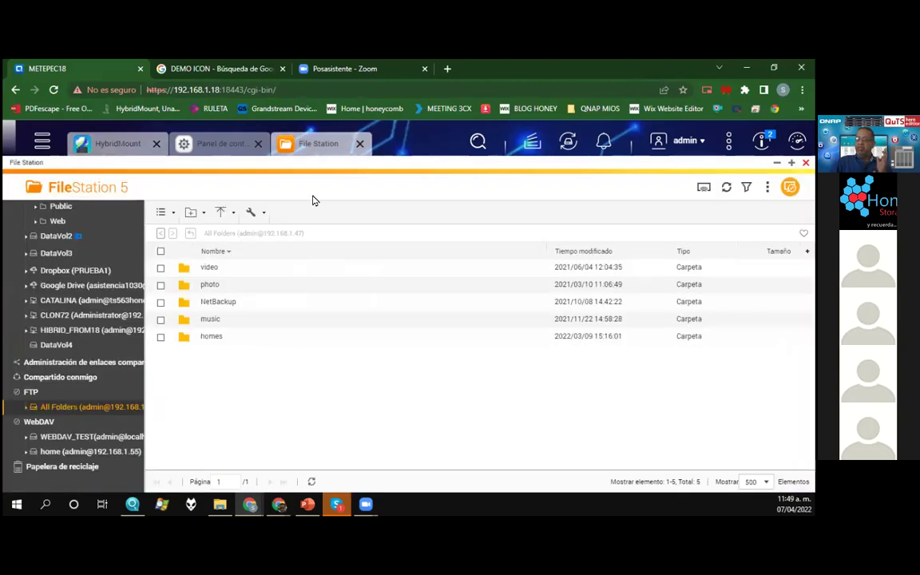
left_click(219, 504)
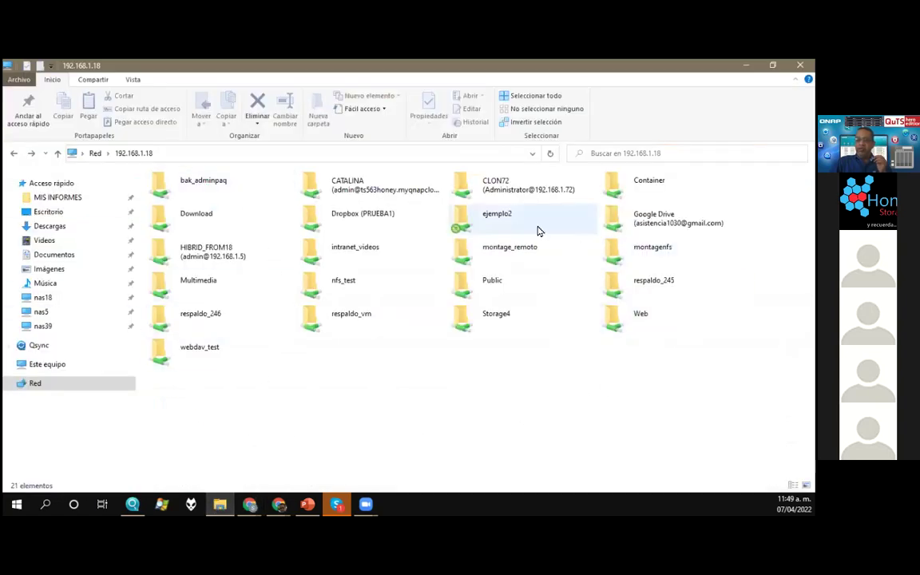
- Open the webdav_test share on 192.168.1.18, listing 16 items including .DAV, ELEGANCIA, logros and CONTROL
left_click(185, 358)
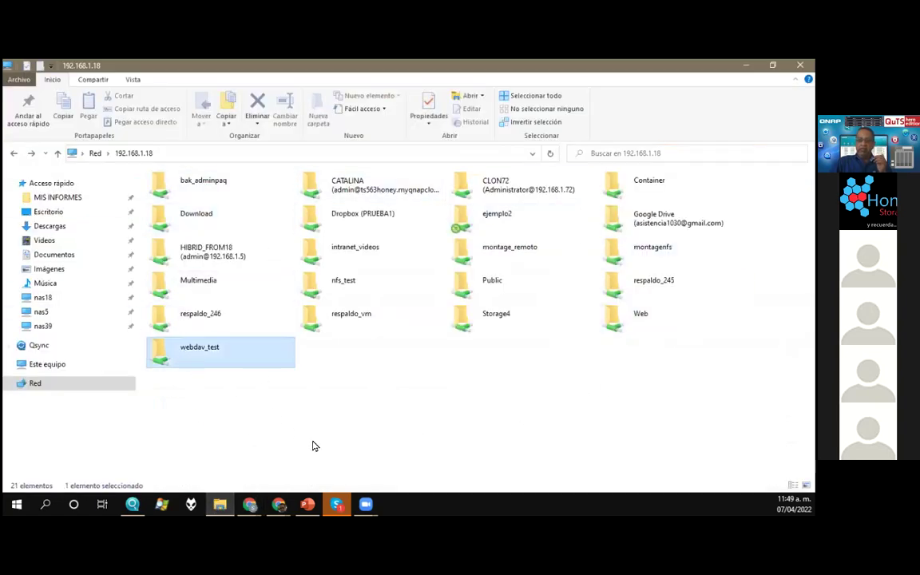
double_click(193, 354)
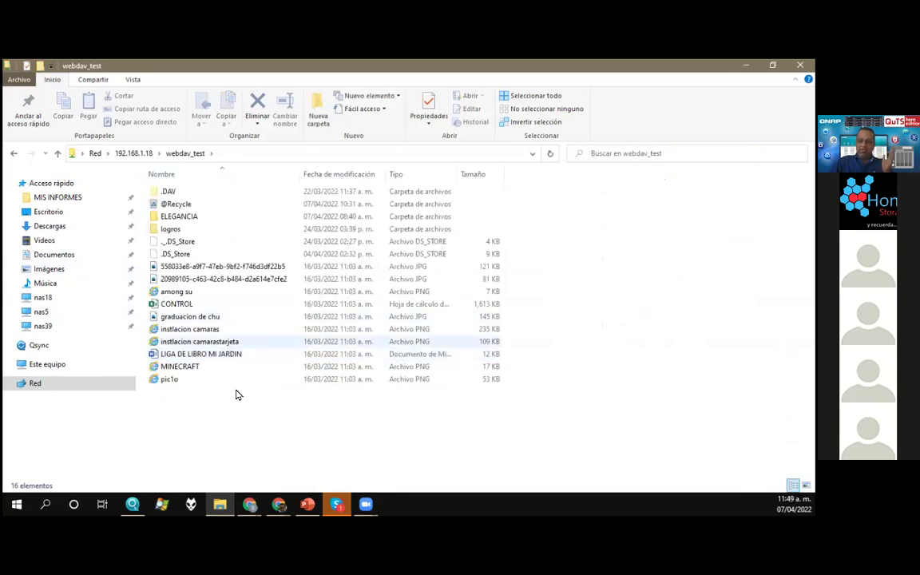
mouse_move(250, 508)
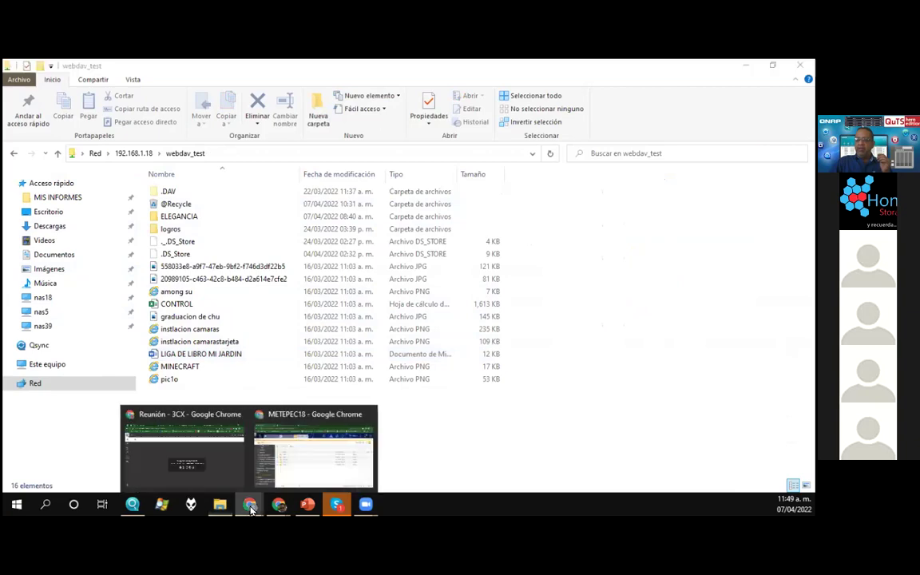
left_click(302, 480)
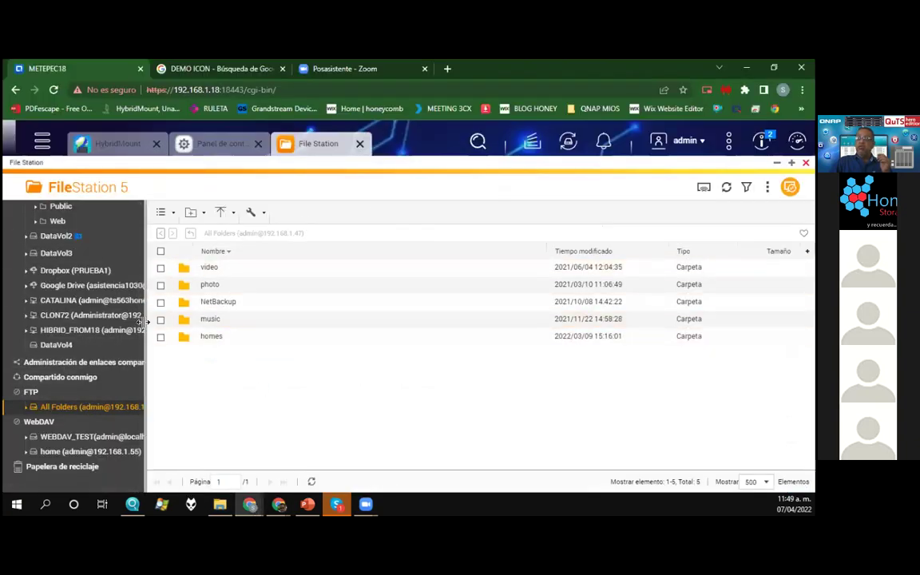
- In File Station, expand DataVol3 and open WEBDAV_TEST to compare with the Explorer share
scroll(68, 304, "up", 3)
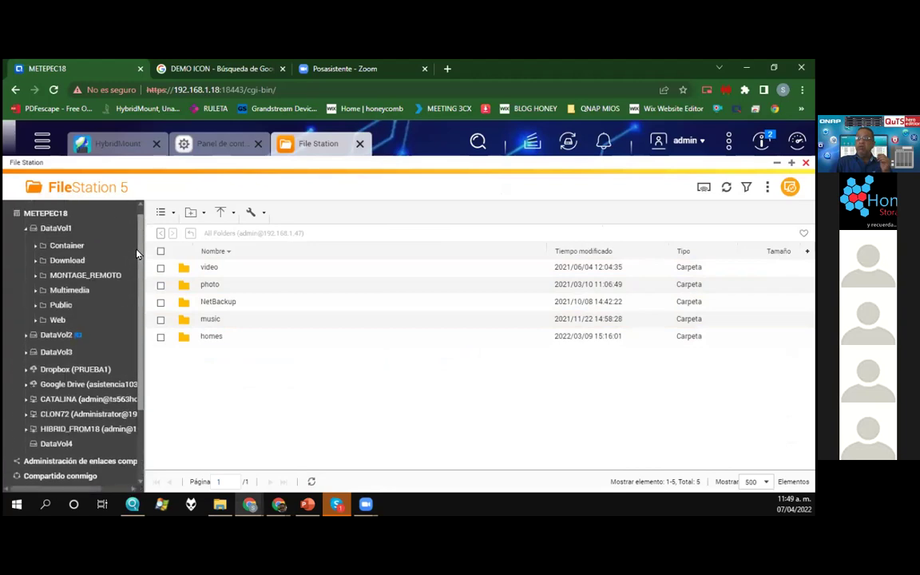
left_click(25, 335)
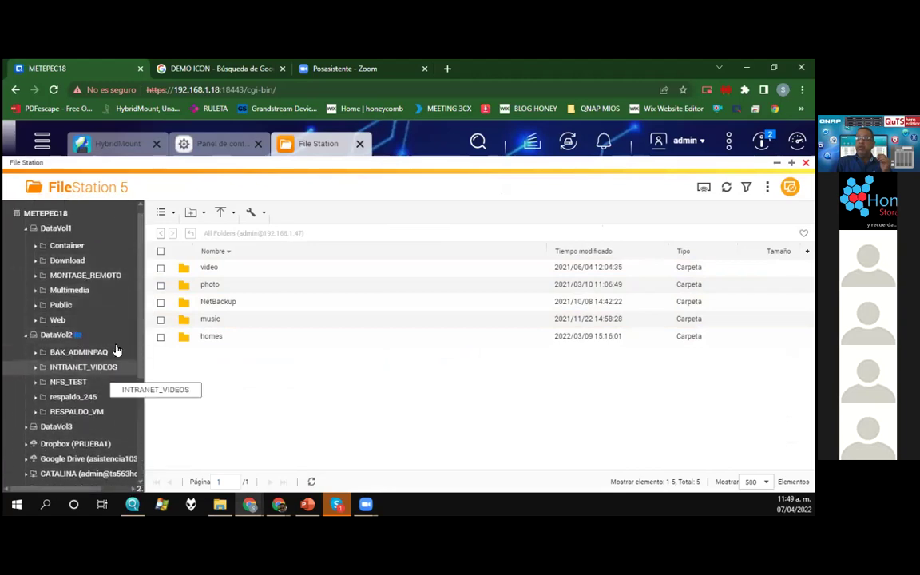
scroll(121, 356, "down", 1)
scroll(121, 356, "down", 1)
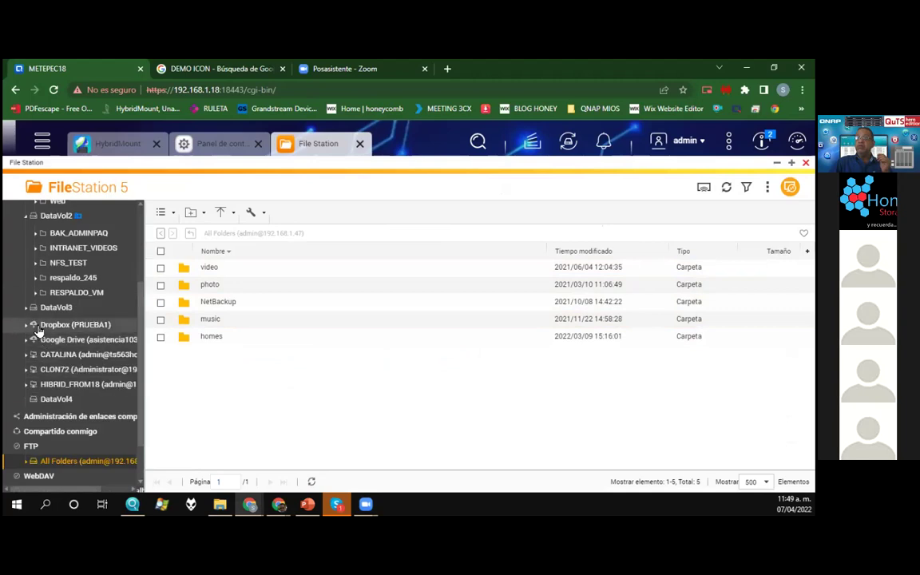
left_click(26, 307)
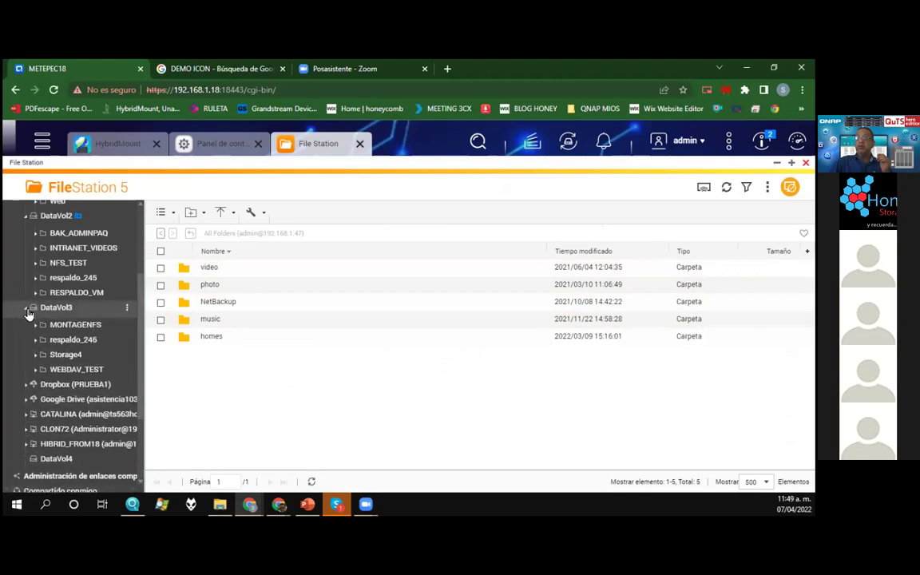
left_click(77, 369)
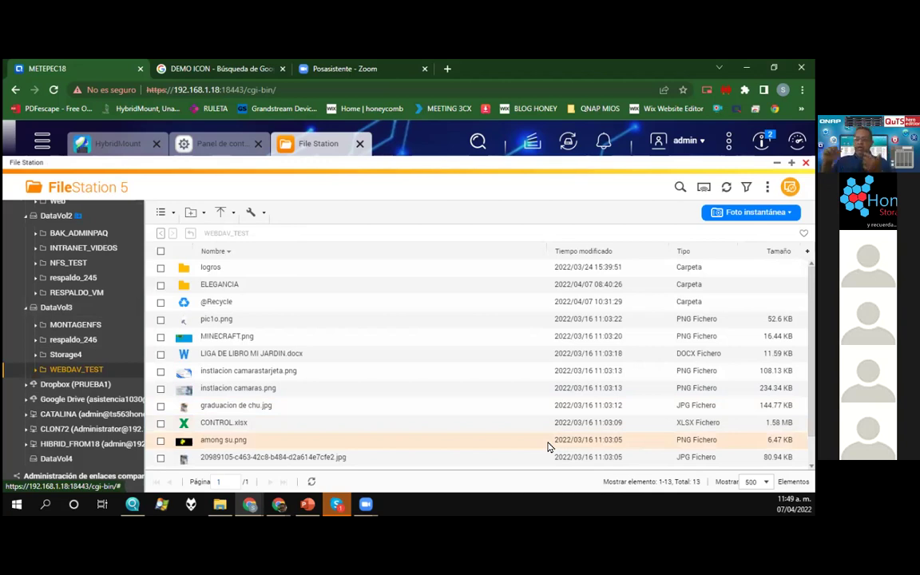
left_click(222, 504)
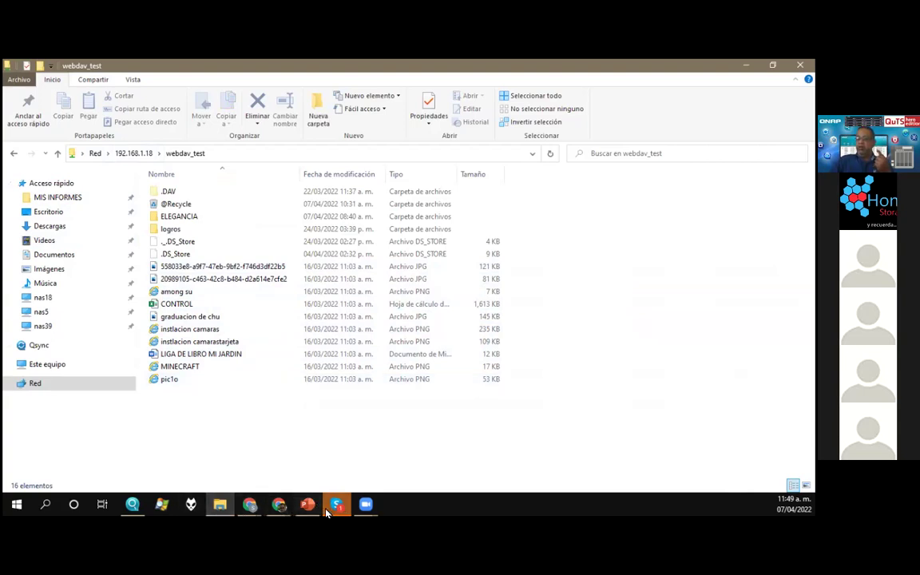
- Rename ELEGANCIA to ELEGANCIA-prueba on the remote Z: drive and check it in the local webdav_test share
left_click(278, 504)
left_click(319, 477)
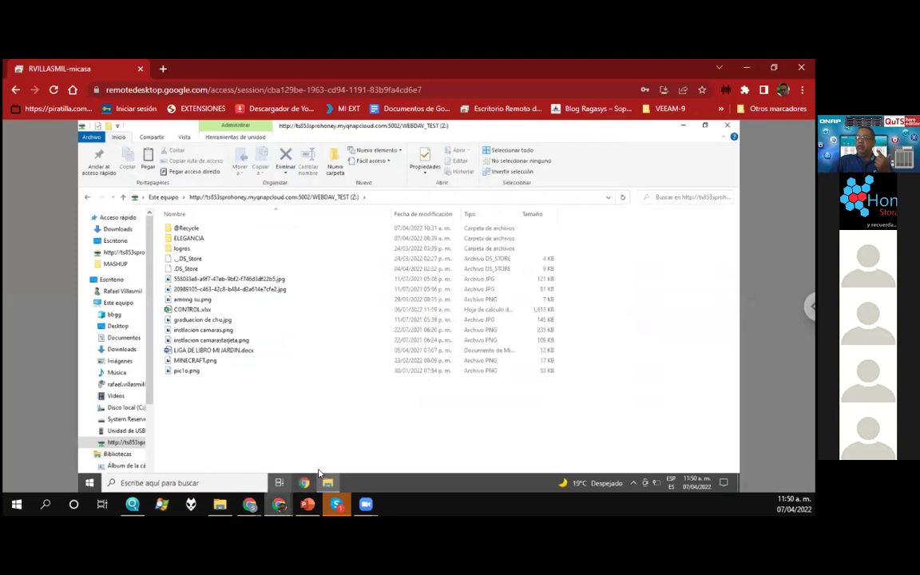
left_click(305, 310)
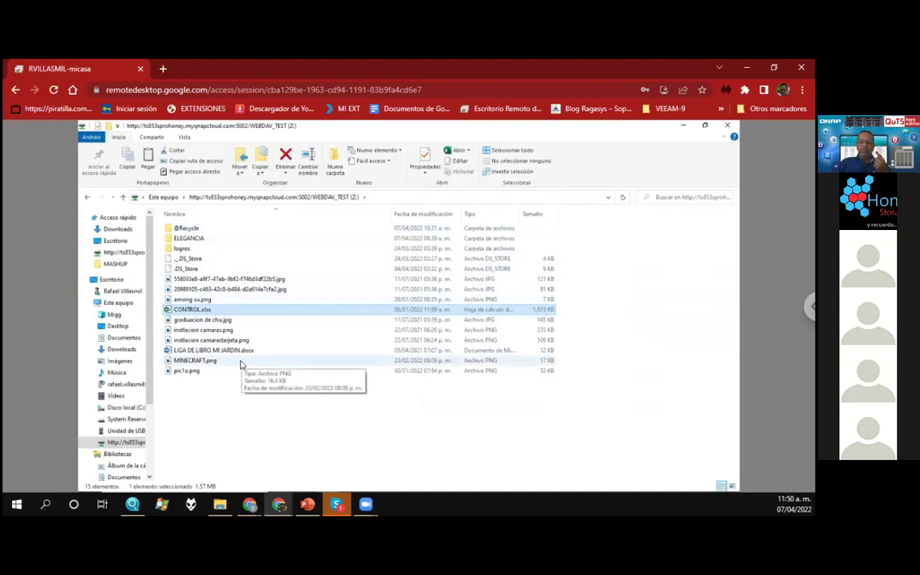
left_click(193, 239)
left_click(193, 240)
left_click(218, 238)
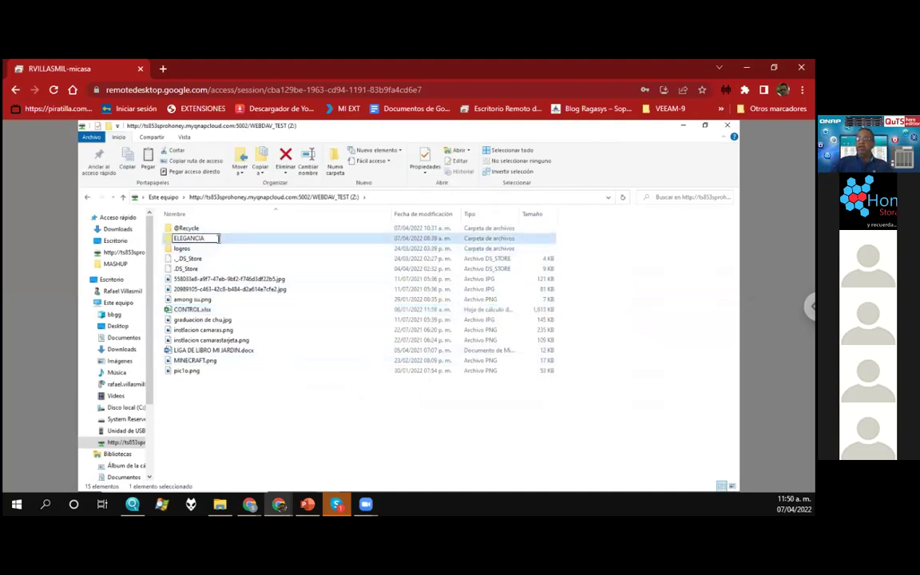
key("slash")
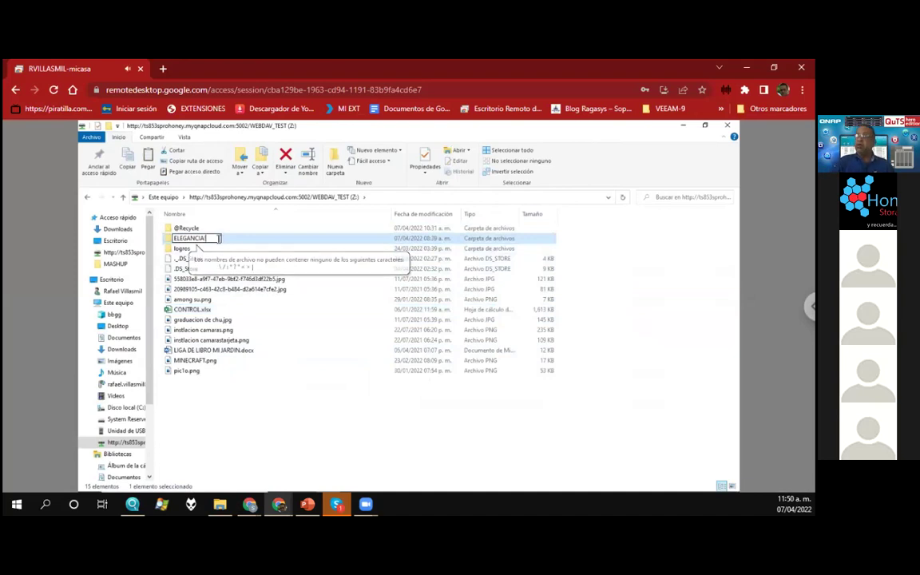
type("-")
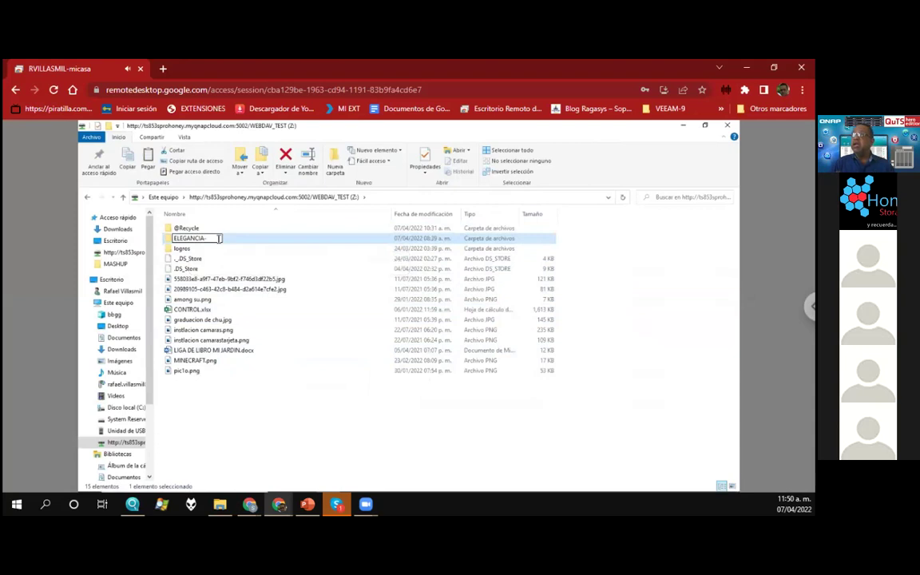
type("prueba")
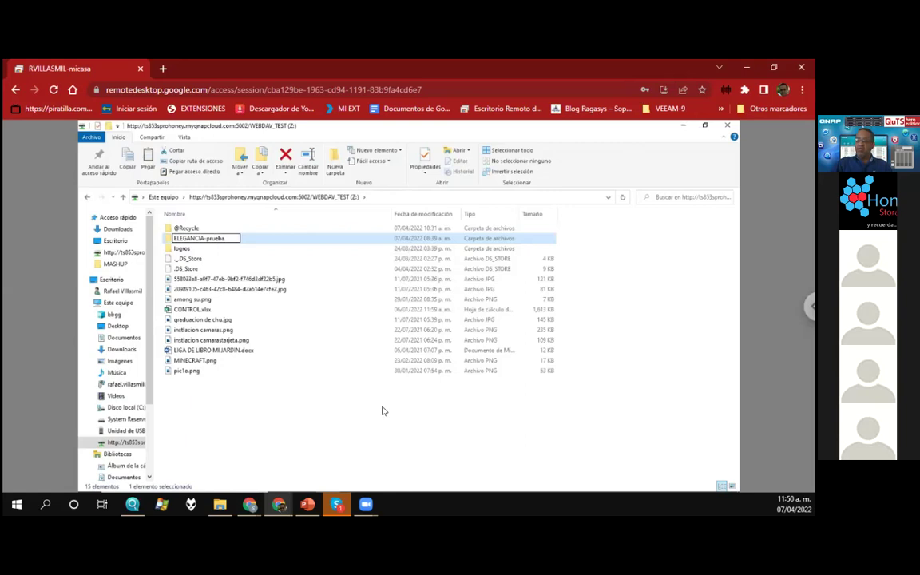
left_click(279, 341)
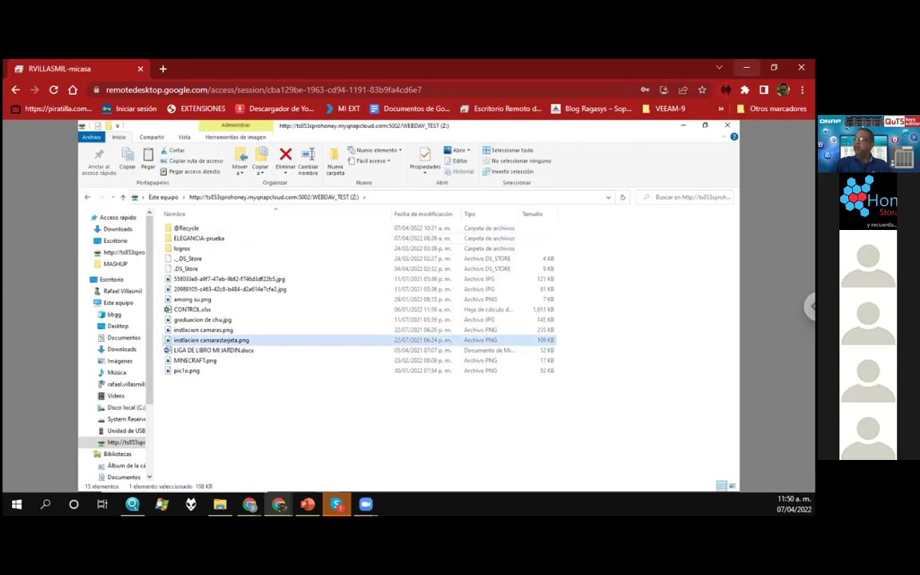
key("alt+Tab")
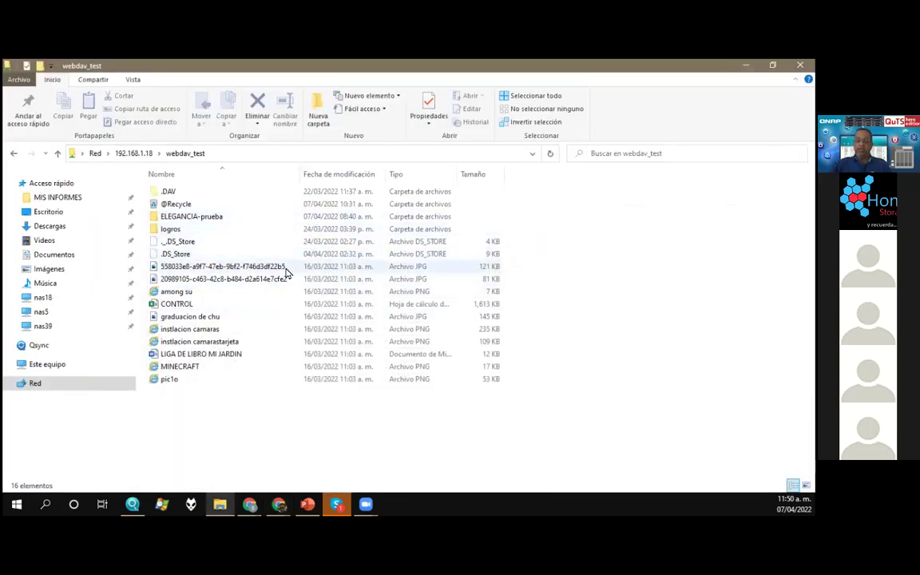
left_click(249, 504)
- Refresh WEBDAV_TEST in File Station to show ELEGANCIA-prueba, then move to Control Panel's 20 shared folders
left_click(313, 451)
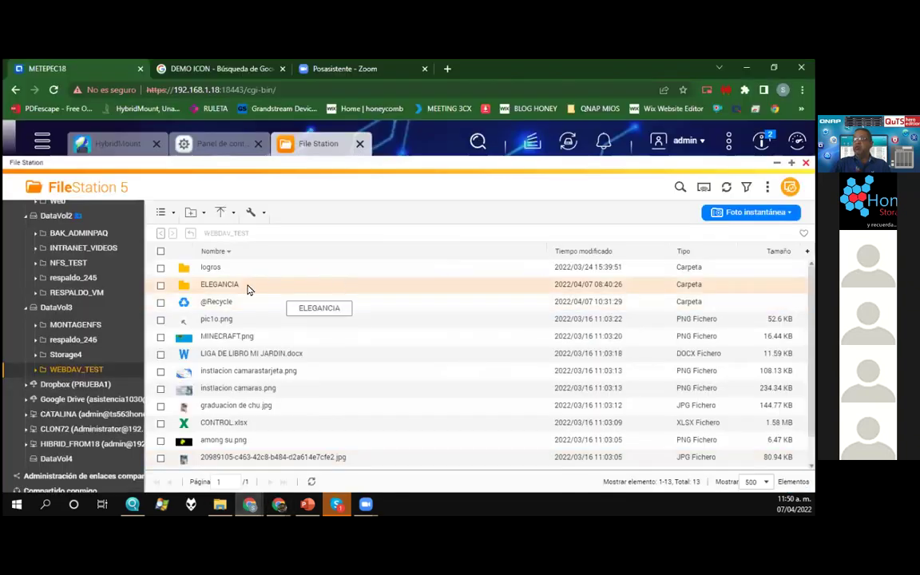
left_click(727, 188)
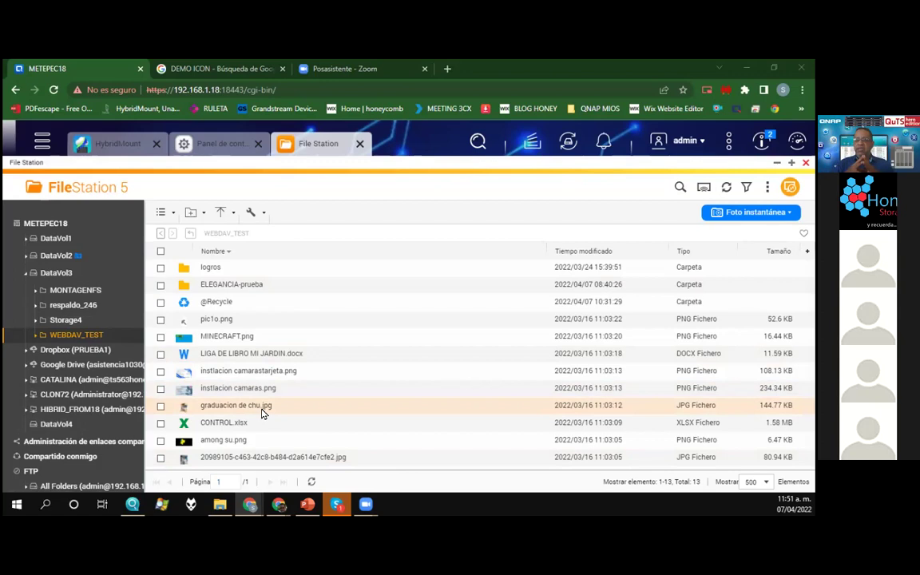
left_click(104, 145)
left_click(203, 146)
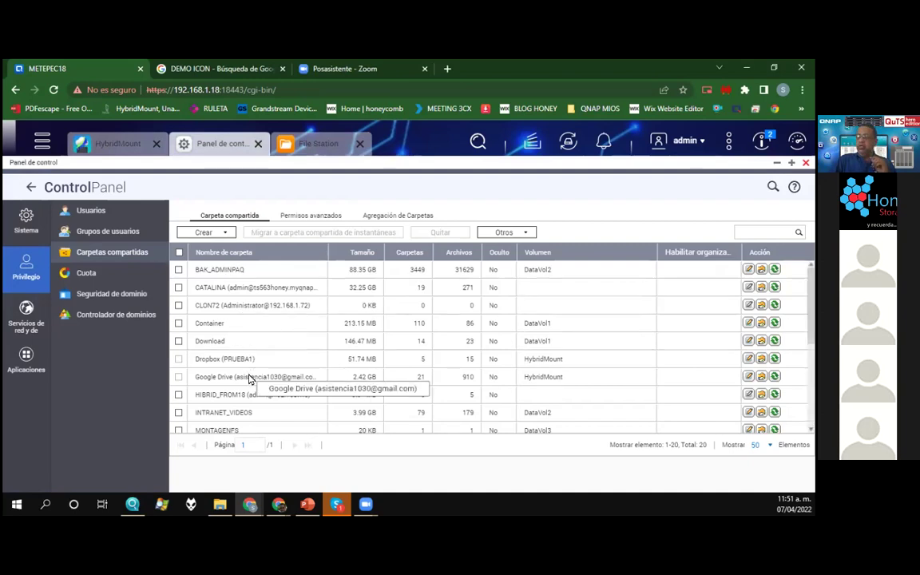
- Open the permissions editor for the WEBDAV_TEST shared folder from the Carpetas compartidas list
scroll(306, 351, "down", 2)
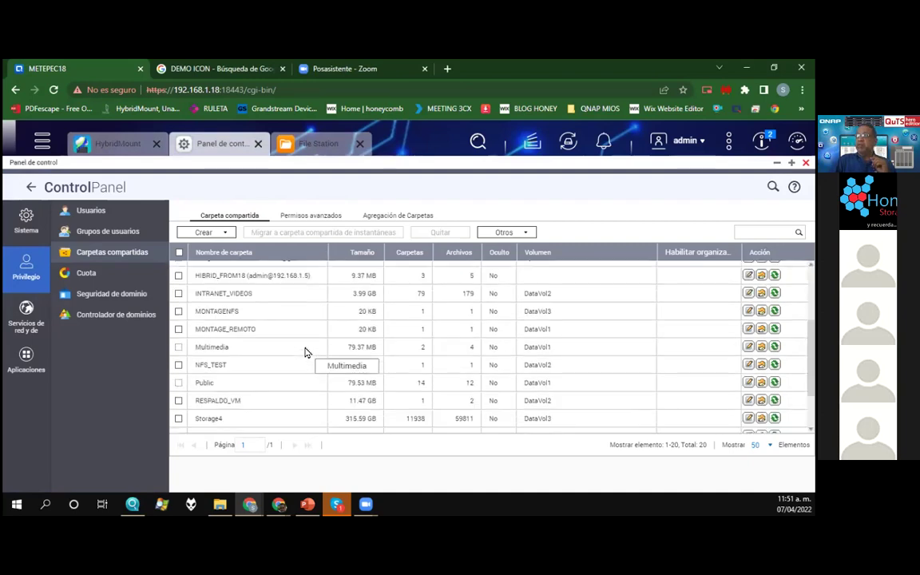
scroll(297, 379, "down", 2)
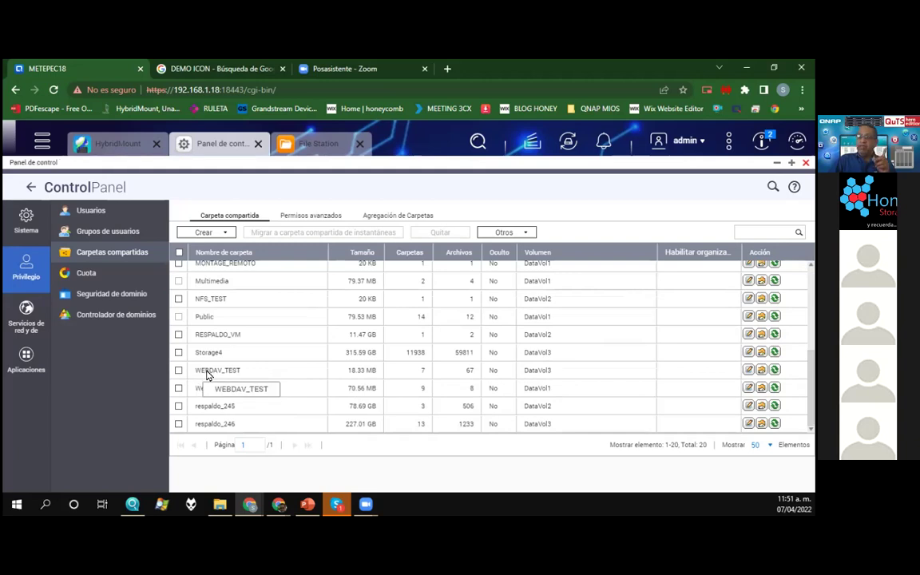
mouse_move(385, 375)
left_click(761, 351)
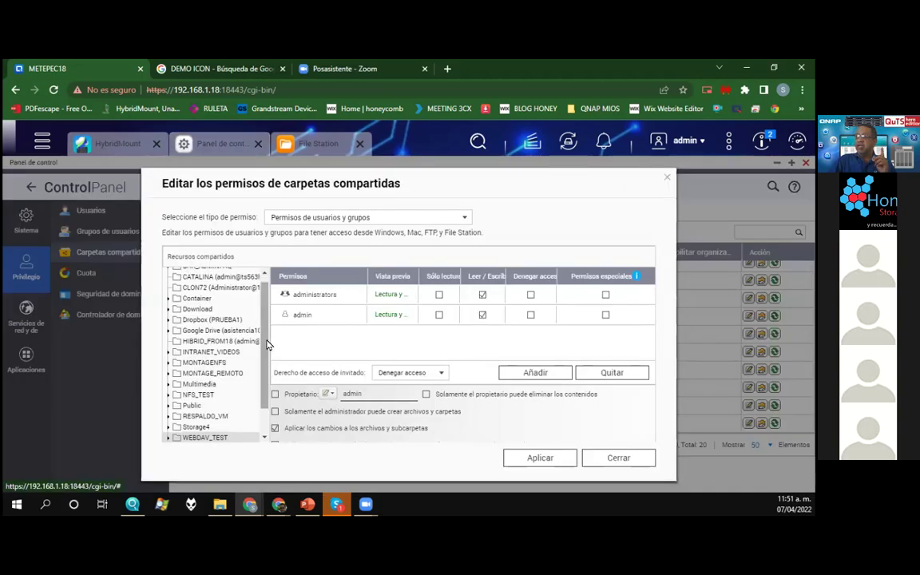
- Switch WEBDAV_TEST's permission type to 'Acceso a WebDAV'
scroll(258, 364, "down", 2)
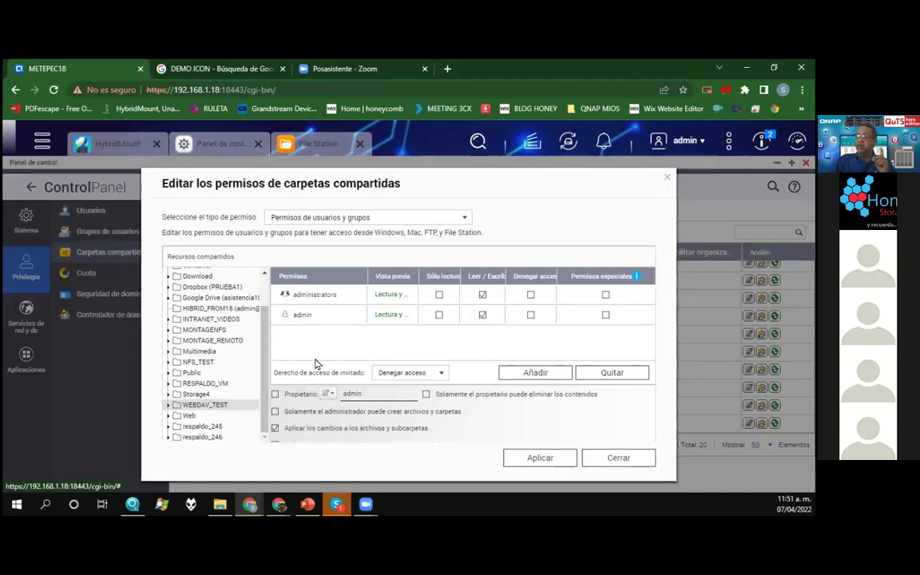
left_click(463, 218)
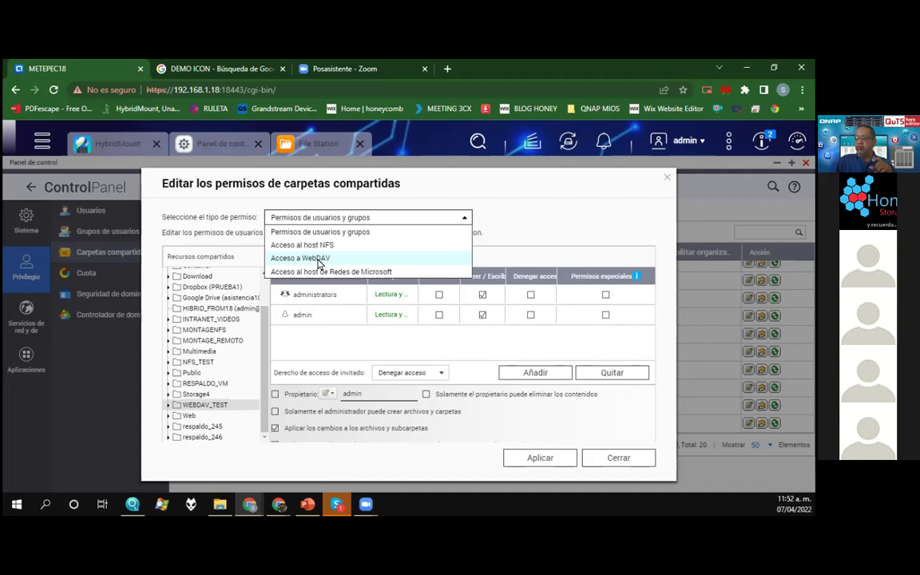
left_click(318, 262)
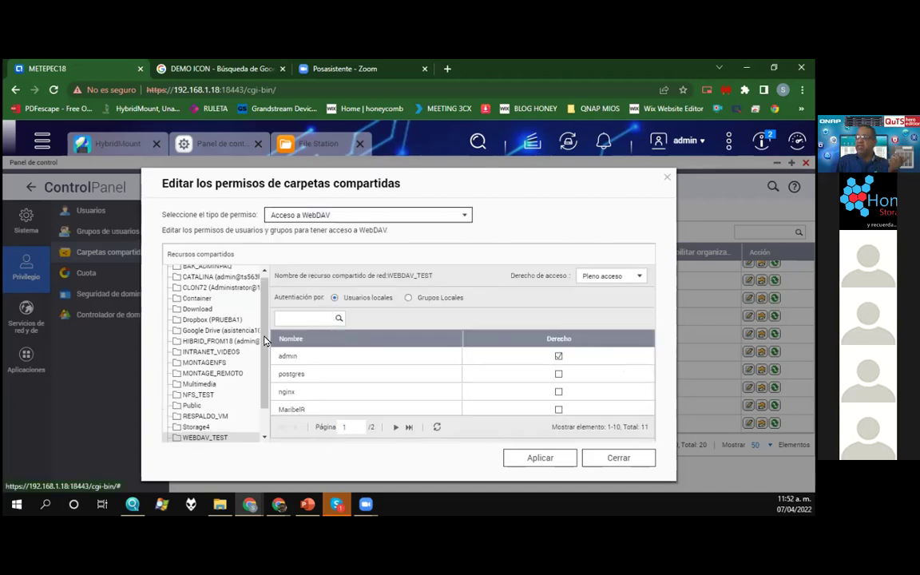
- Confirm WEBDAV_TEST's WebDAV access stays 'Pleno acceso', then show 'Permisos de usuarios y grupos' again
scroll(240, 319, "down", 3)
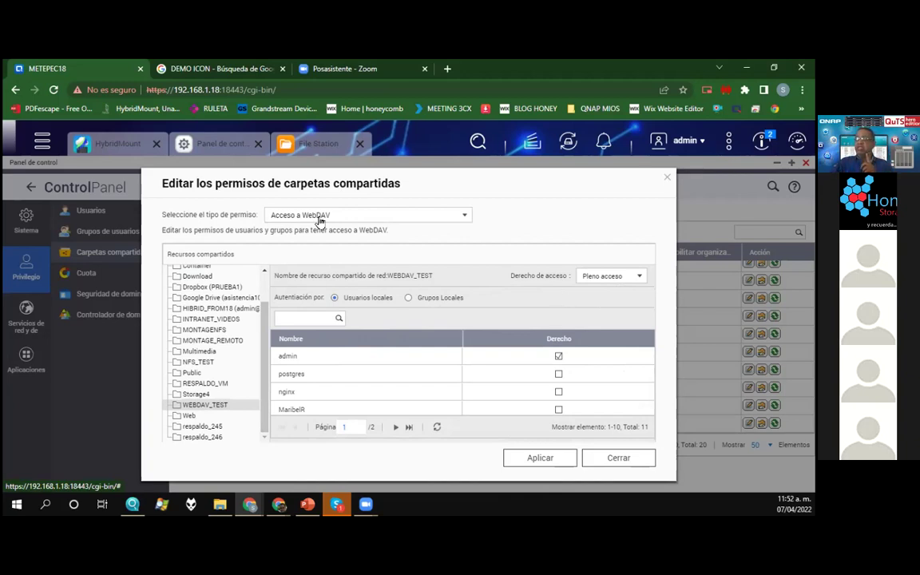
left_click(462, 216)
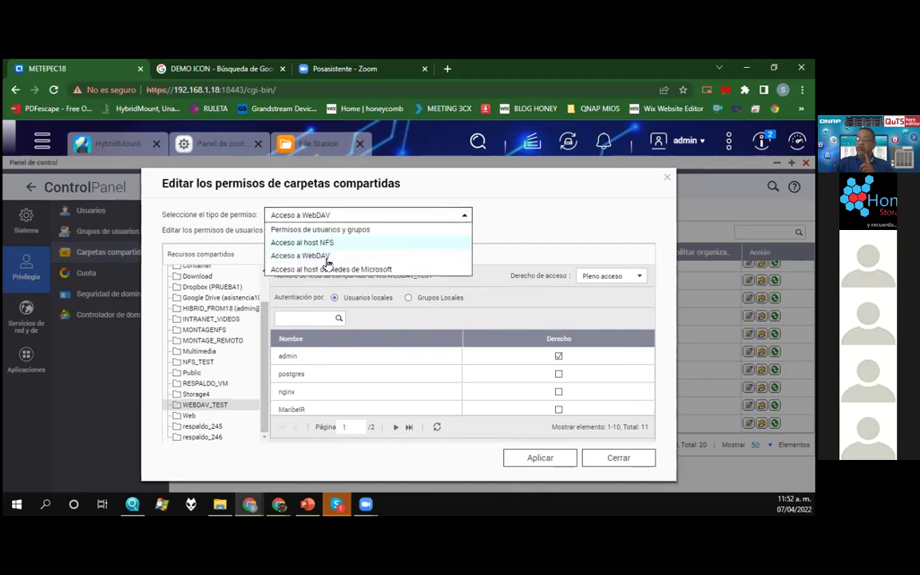
left_click(322, 258)
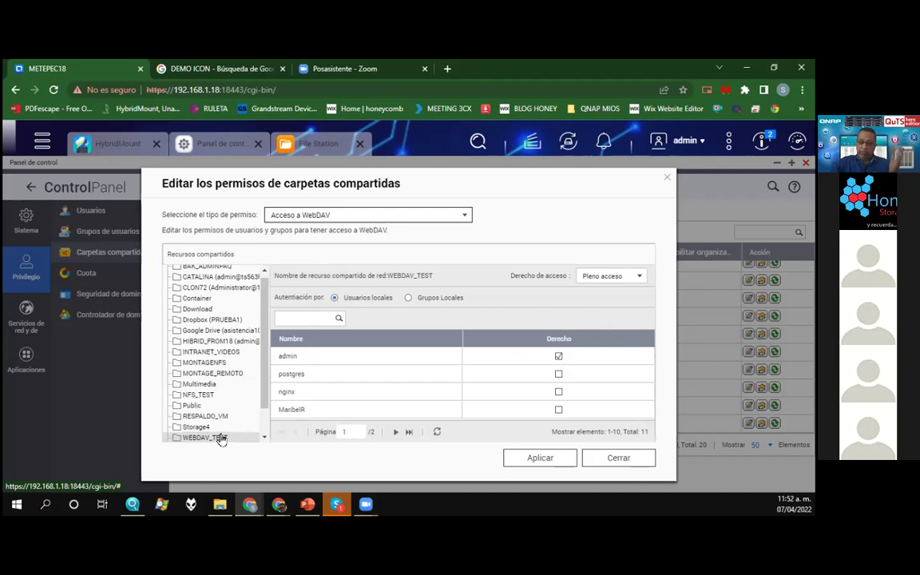
scroll(264, 376, "down", 2)
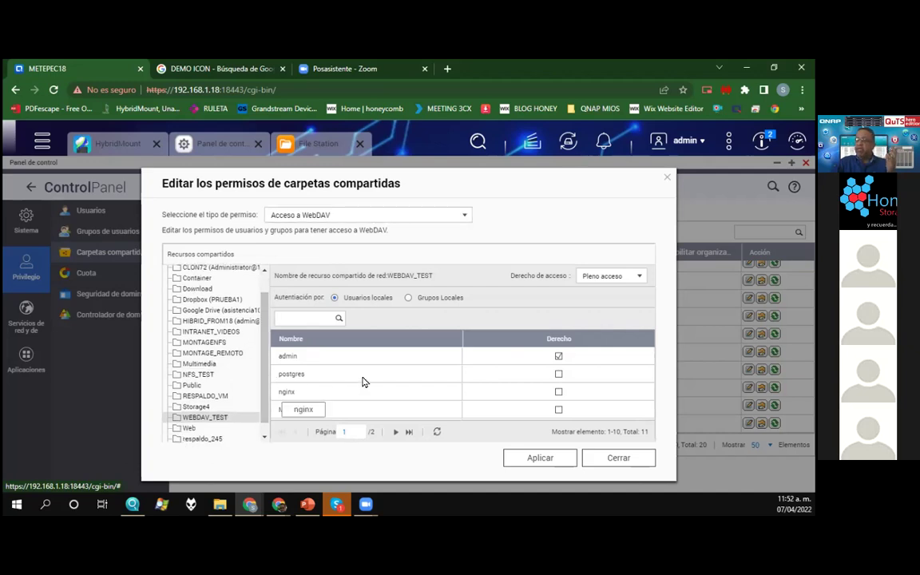
left_click(635, 275)
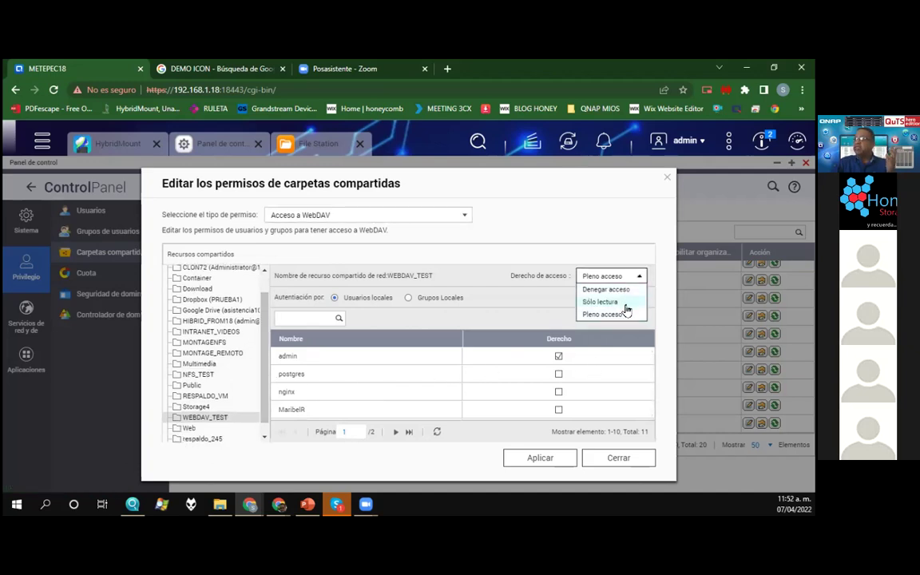
left_click(467, 276)
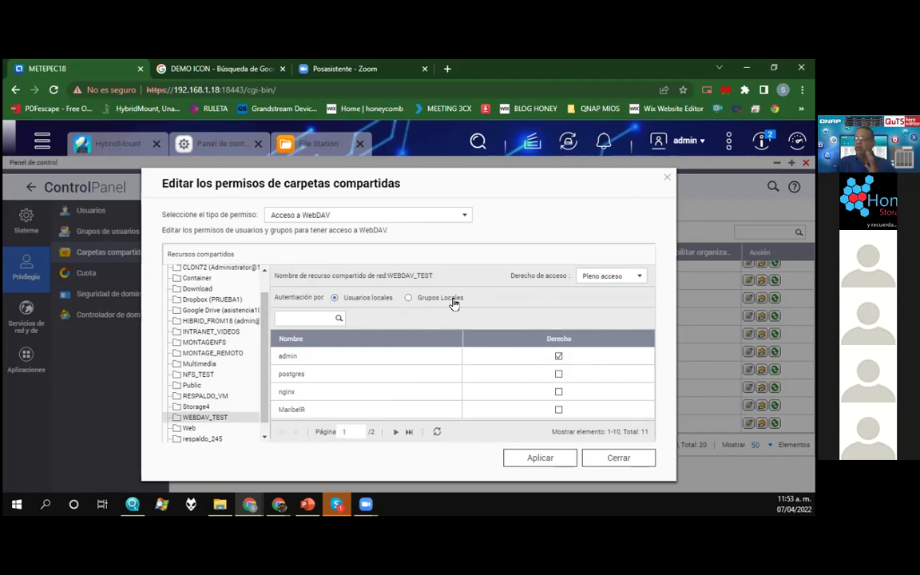
left_click(415, 215)
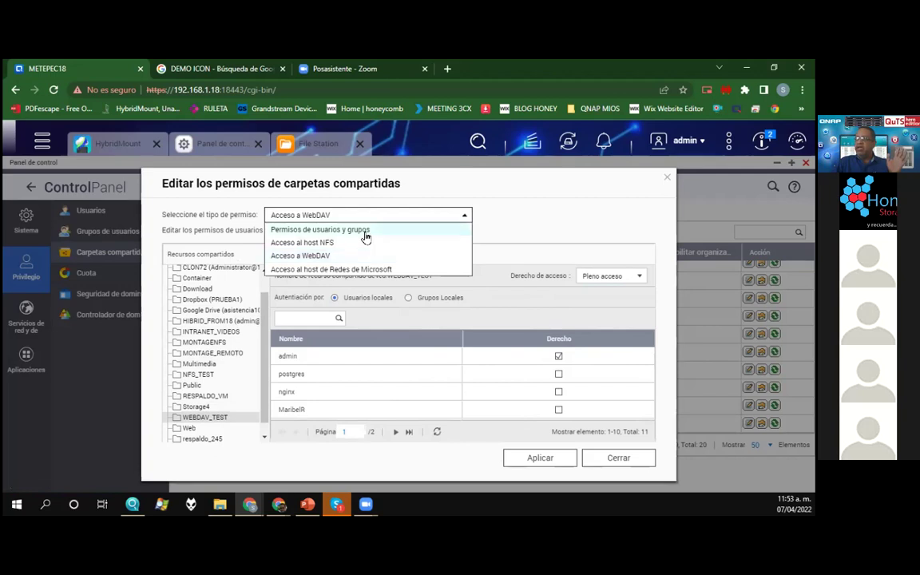
left_click(324, 230)
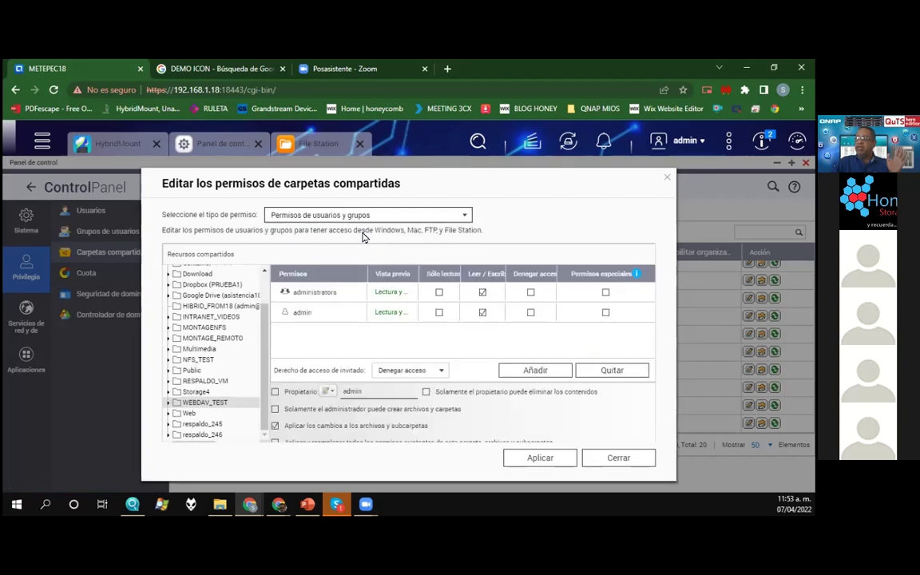
- Select HIBRID_FROM18 and view the Usuarios locales accounts available to add
left_click(212, 310)
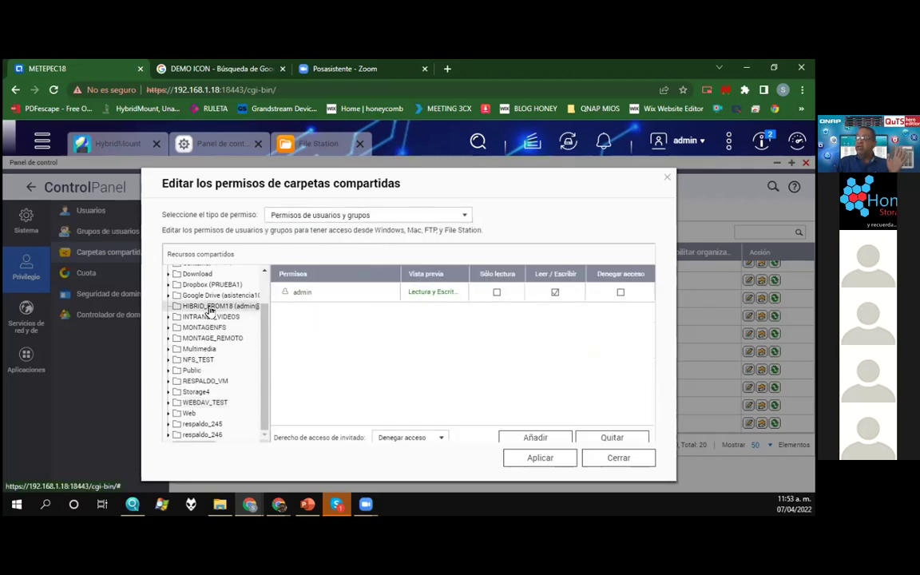
left_click(532, 437)
left_click(327, 212)
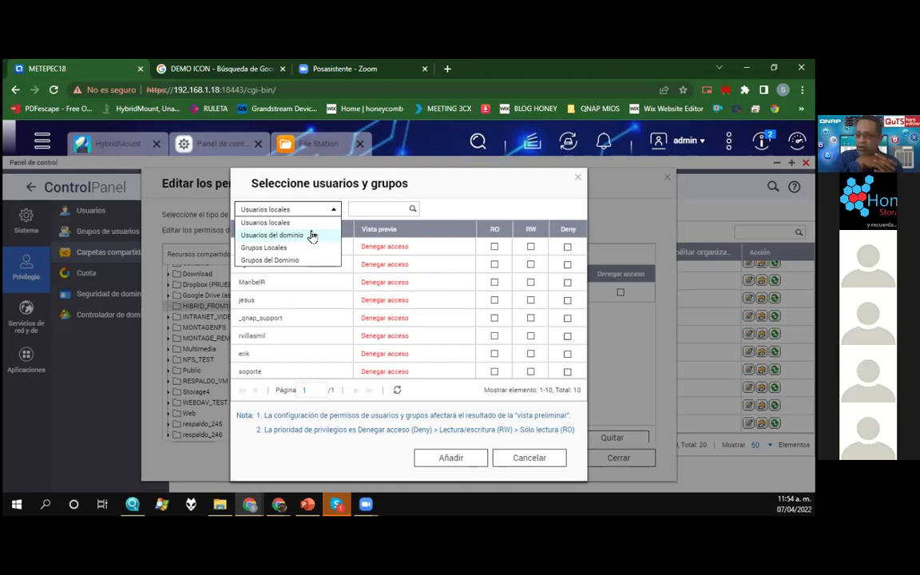
- Cancel adding users and close the permissions editor without changes
left_click(533, 460)
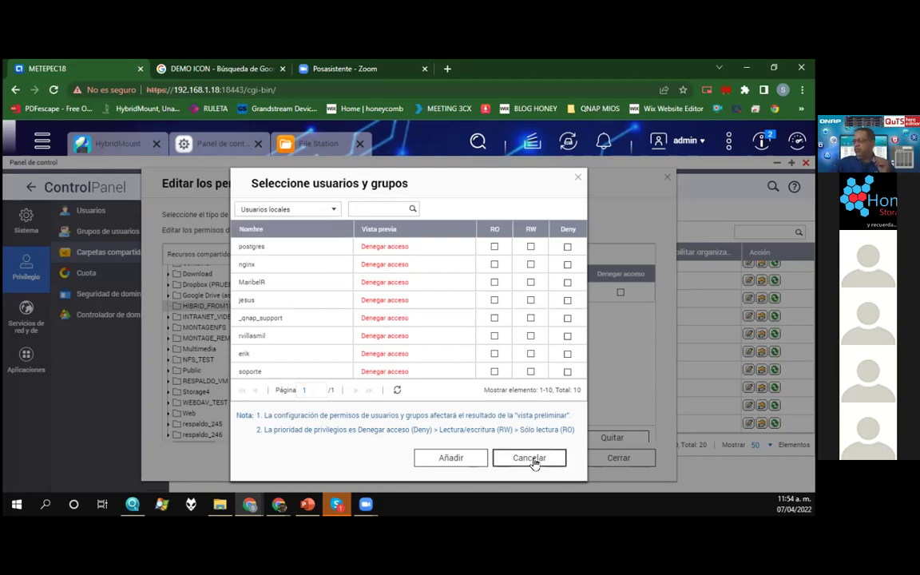
left_click(562, 461)
left_click(615, 460)
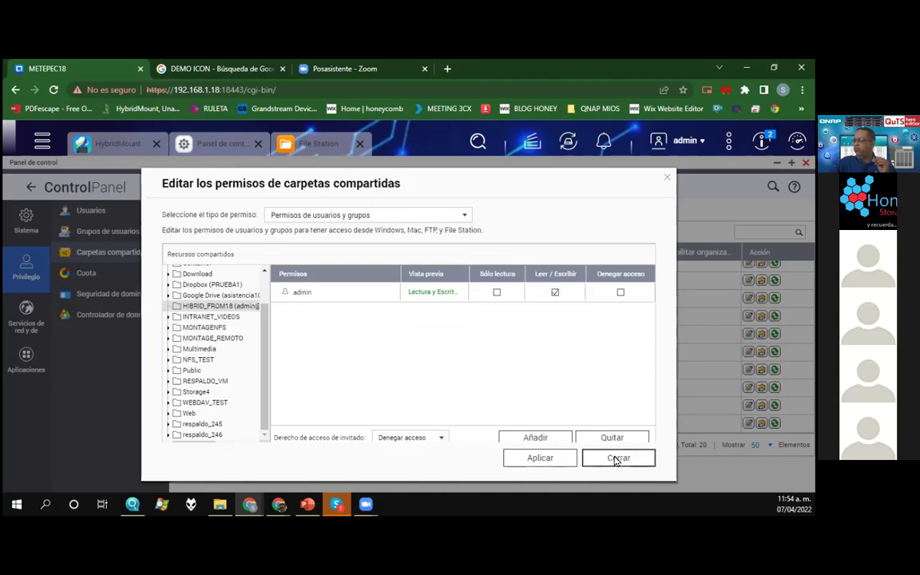
- View WEBDAV_TEST's 13 items in File Station, then show the 192.168.1.18 shares in File Explorer
left_click(304, 150)
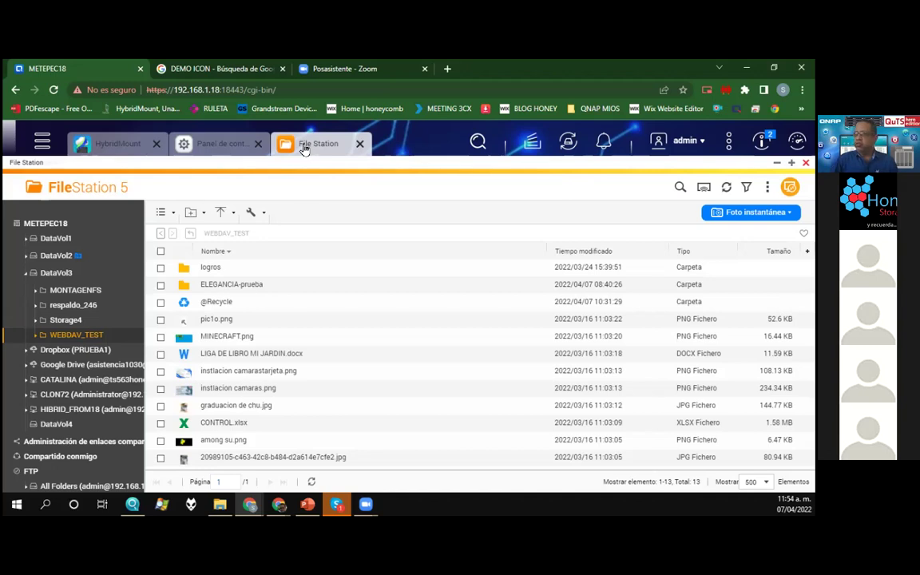
key("alt+Tab")
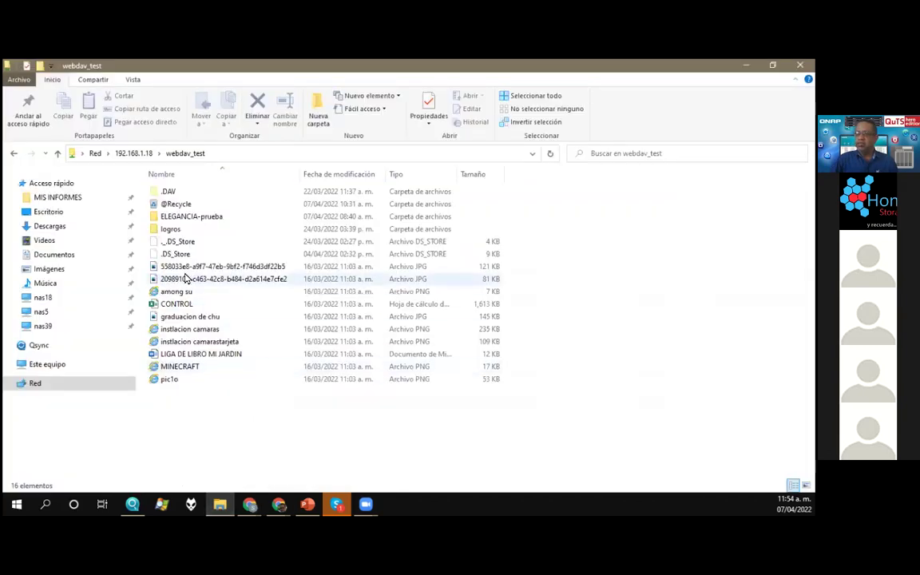
left_click(13, 154)
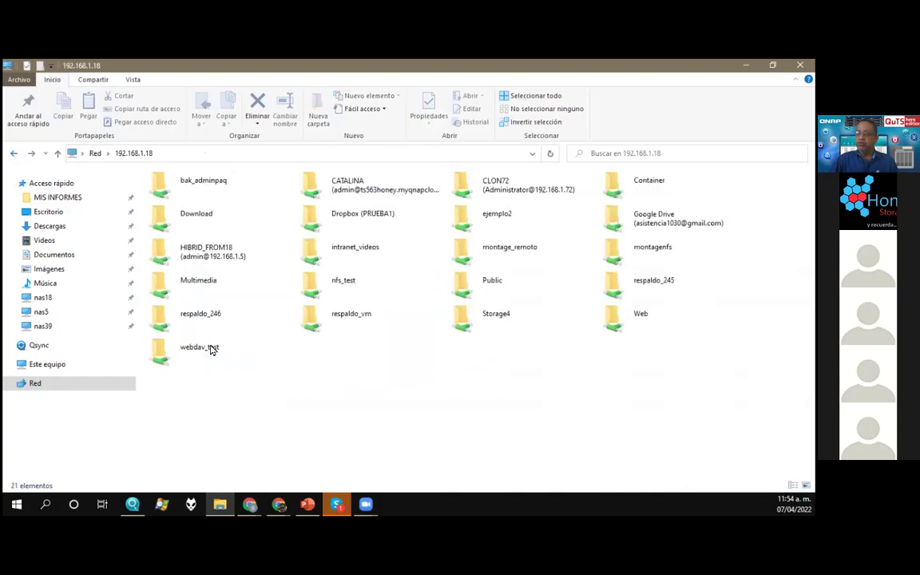